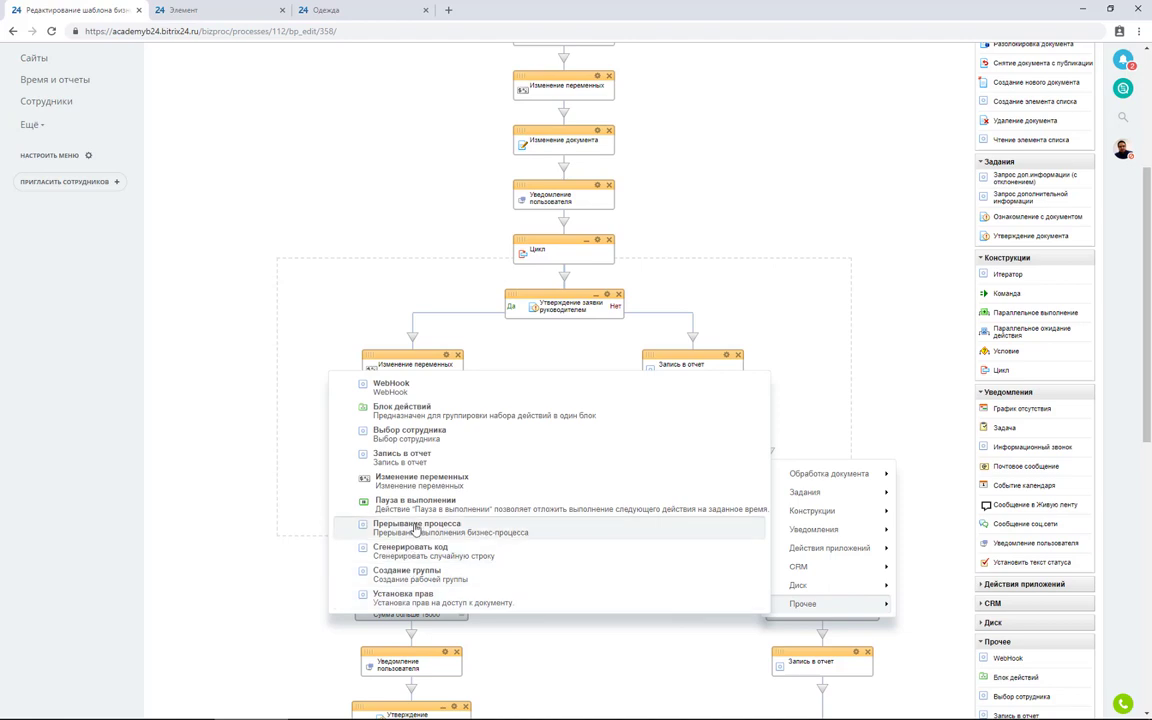
Step: Add a "Прерывание процесса" action to the information request's Отмена branch and copy the "Запись в отчет" action above it
{"action": "left_click", "coordinate": [452, 522]}
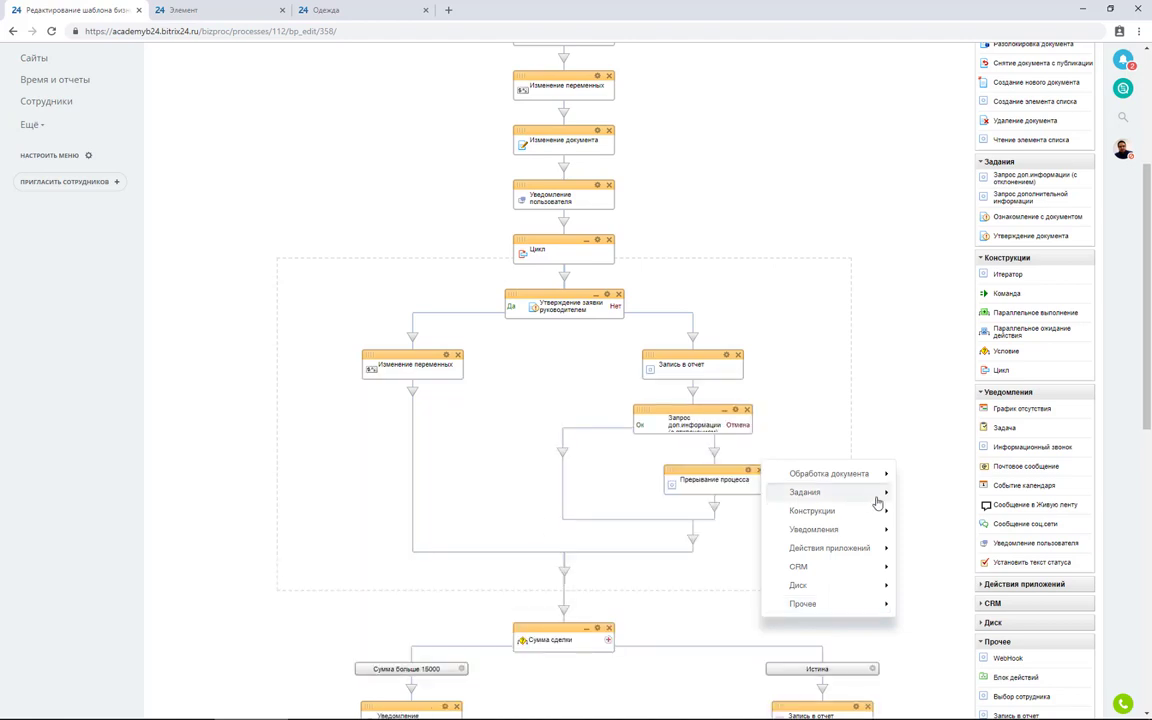
{"action": "left_click", "coordinate": [916, 415]}
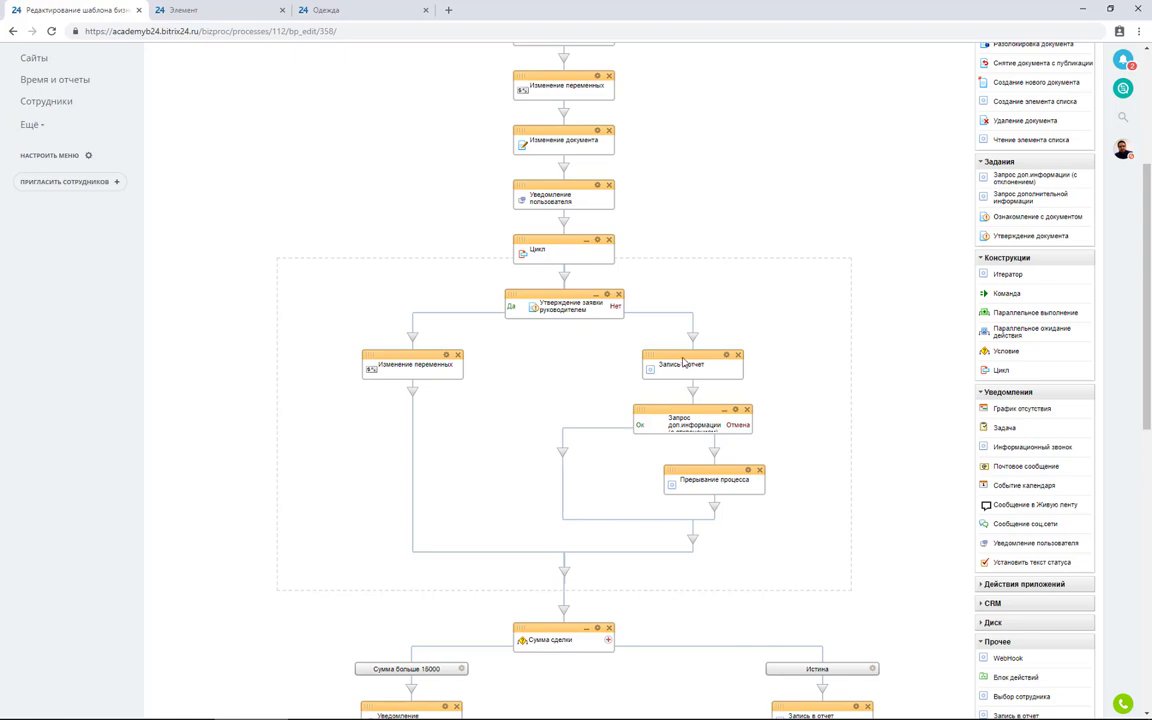
{"action": "left_click_drag", "start_coordinate": [652, 368], "coordinate": [714, 462]}
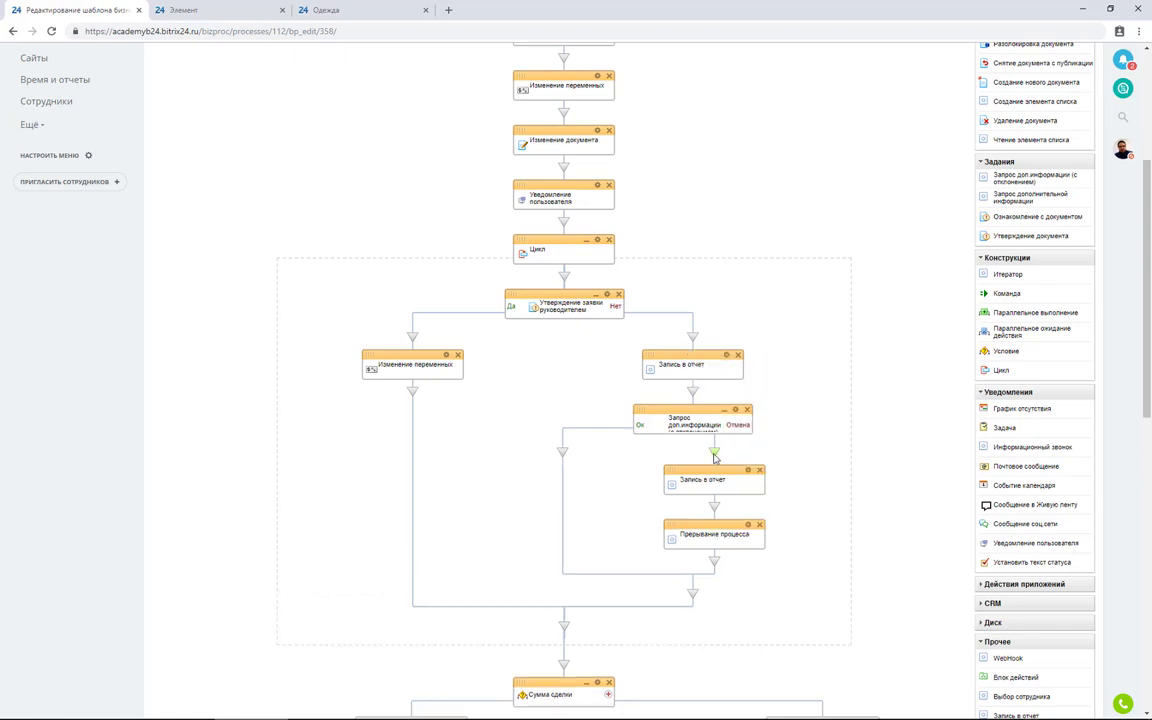
Step: Set the copied report entry's text to "Сотрудник не будет дорабатывать заявку" and save the action
{"action": "left_click", "coordinate": [751, 471]}
{"action": "key", "text": "ctrl+a"}
{"action": "key", "text": "BackSpace"}
{"action": "type", "text": "Сотрудник не будет дорабатывать заявку"}
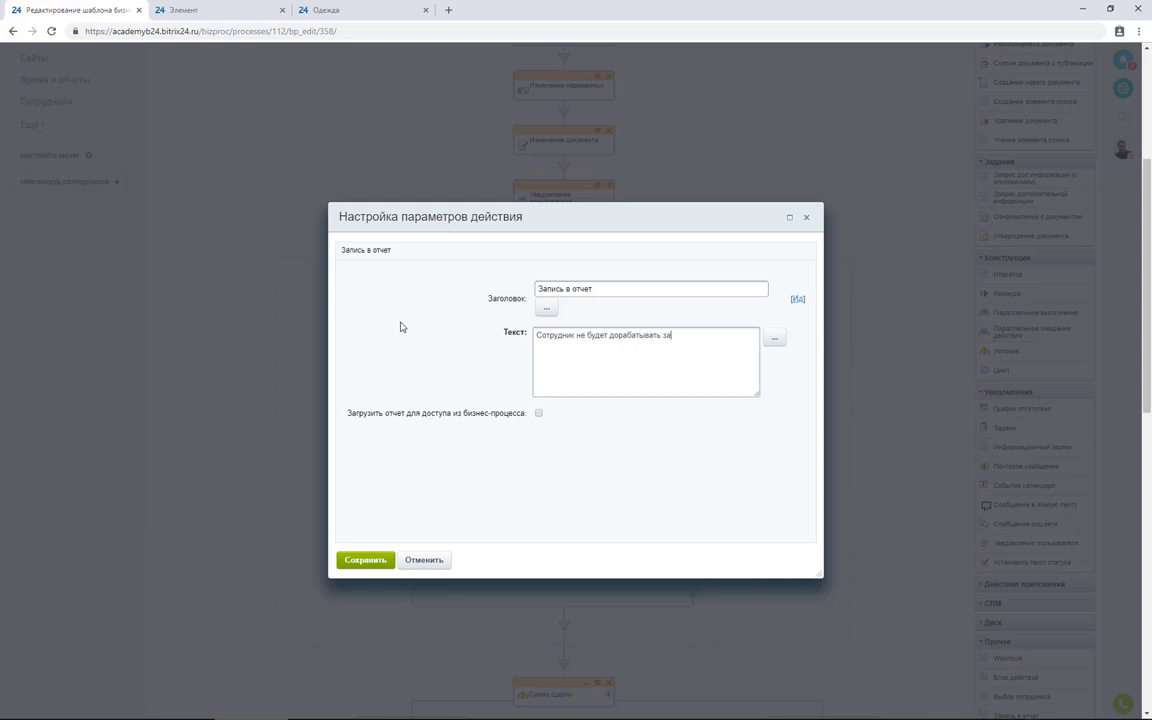
{"action": "left_click", "coordinate": [365, 561]}
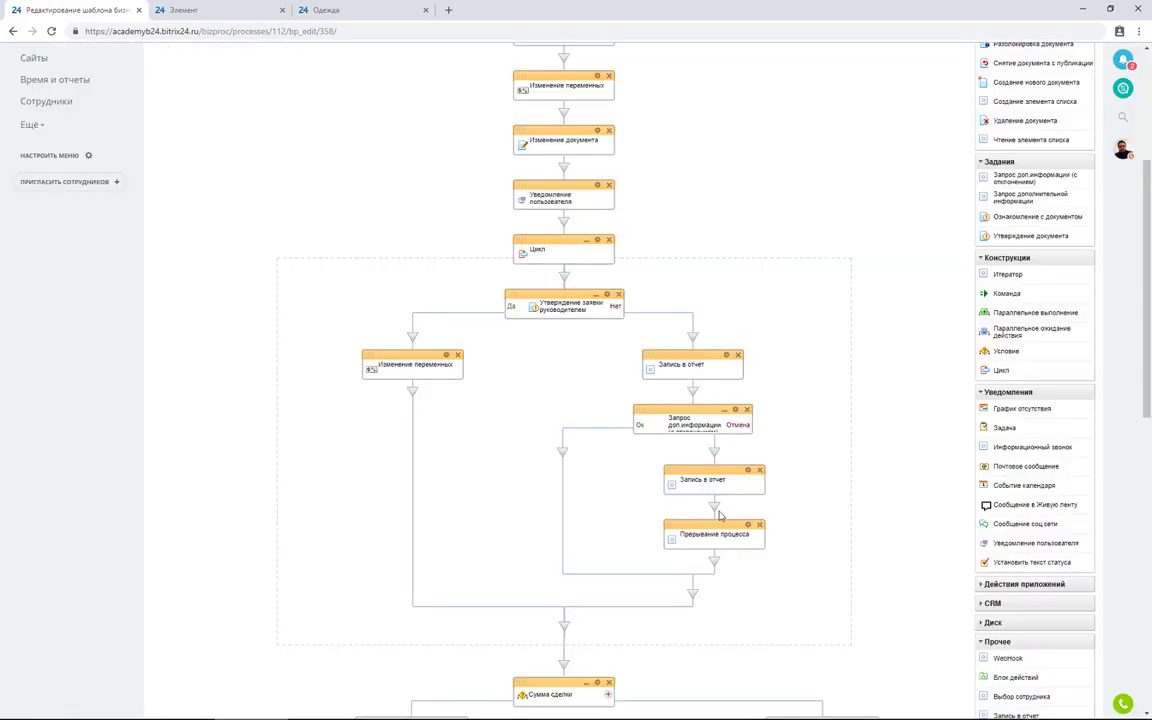
Step: Change the title of the additional information request with rejection to "Доработка заявки"
{"action": "scroll", "coordinate": [814, 554], "scroll_direction": "down", "scroll_amount": 1}
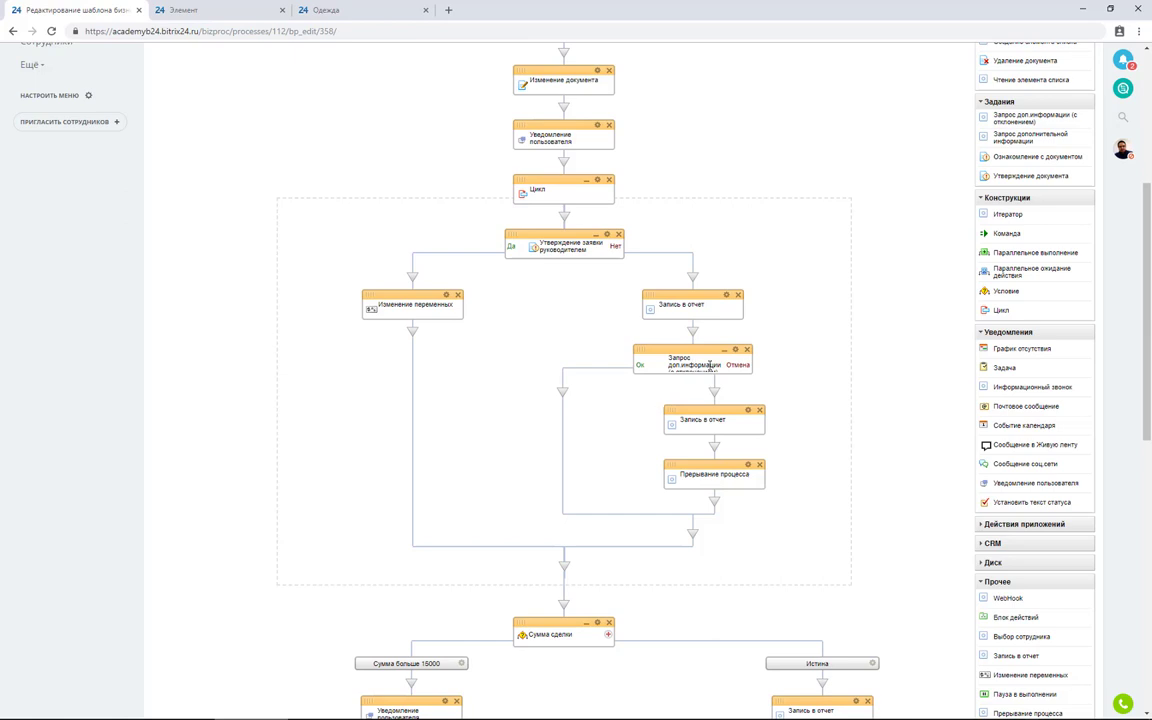
{"action": "left_click", "coordinate": [735, 350]}
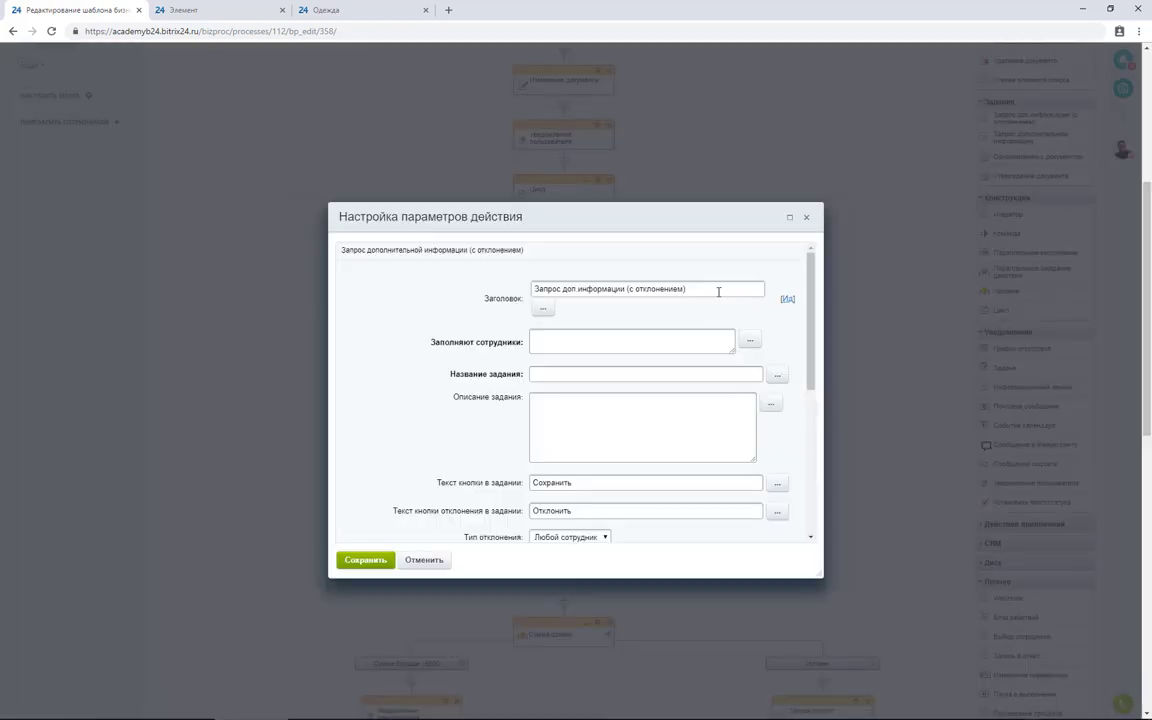
{"action": "left_click_drag", "start_coordinate": [718, 292], "coordinate": [385, 278]}
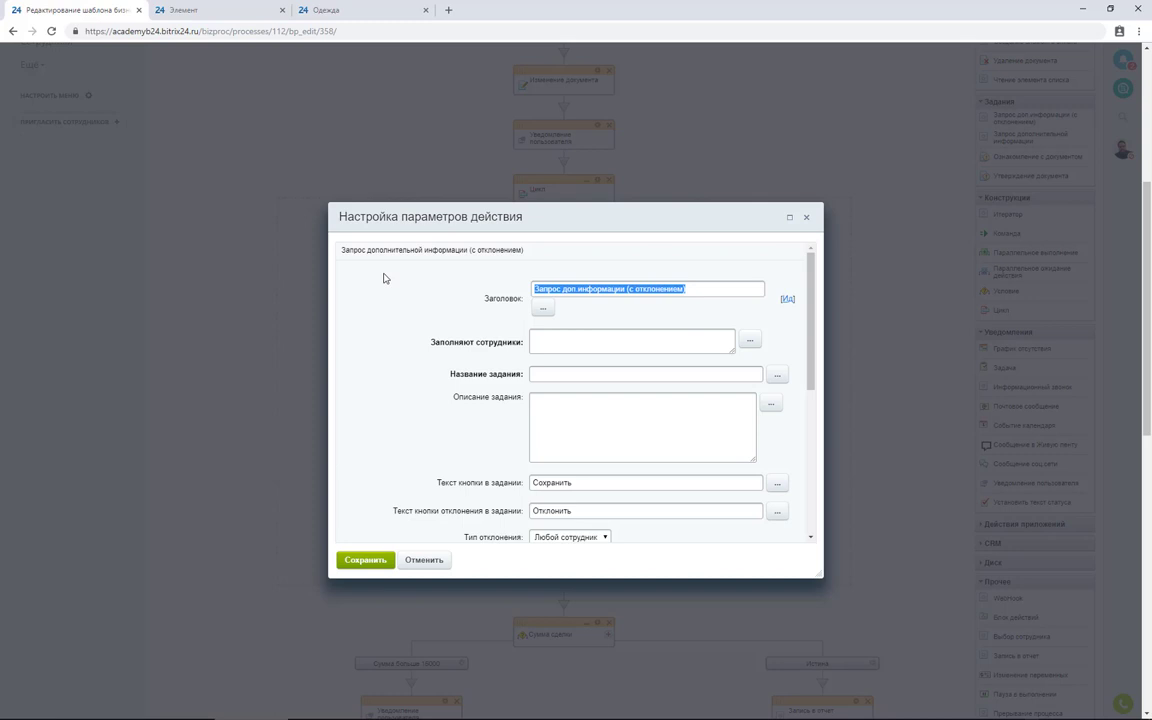
{"action": "type", "text": "Доработка заявки"}
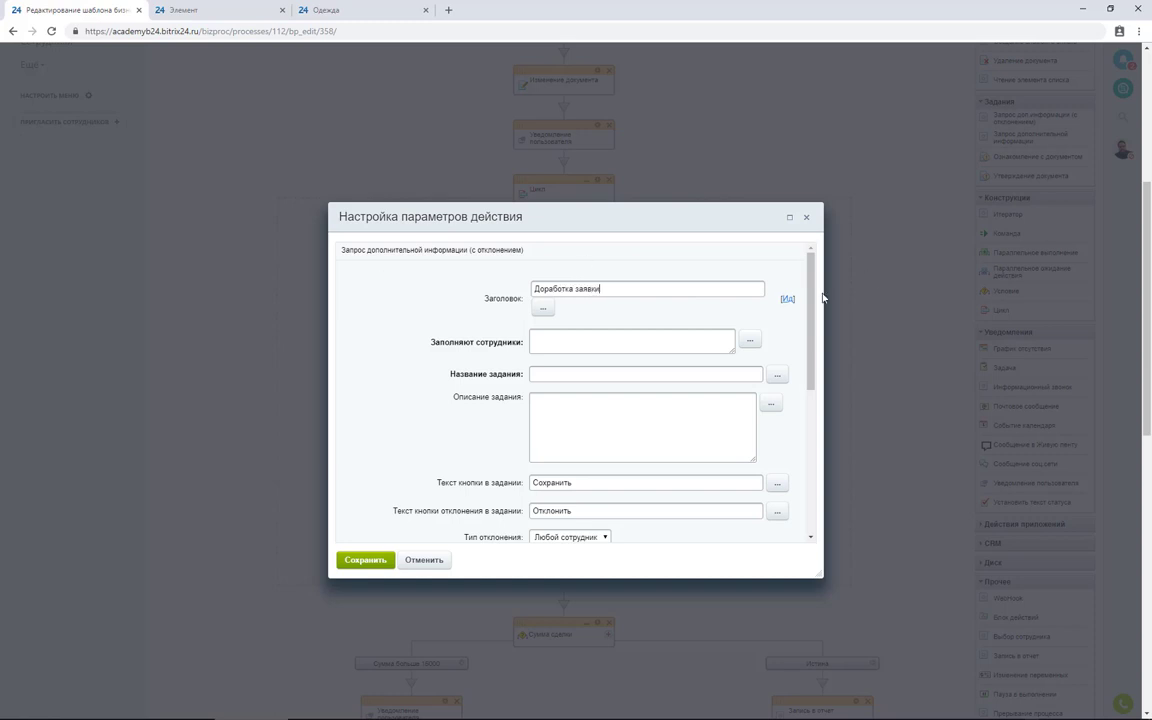
Step: Assign the information request to the employee stored in the template variable "user"
{"action": "scroll", "coordinate": [815, 320], "scroll_direction": "down", "scroll_amount": 1}
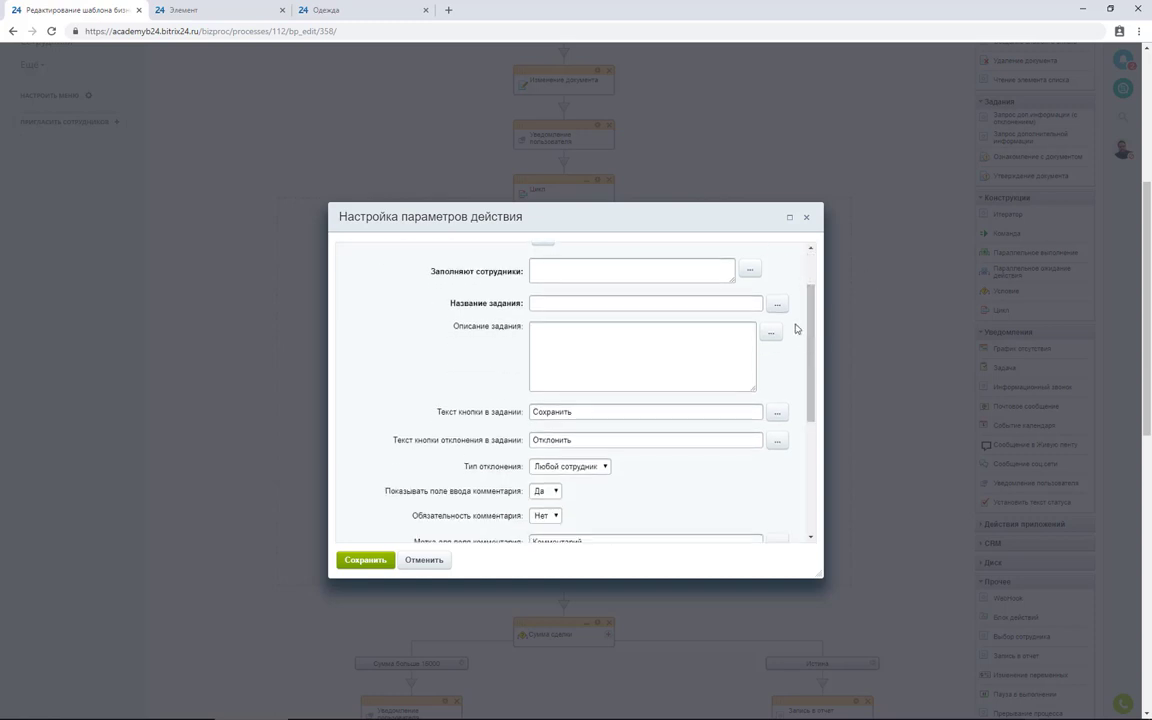
{"action": "left_click", "coordinate": [749, 268]}
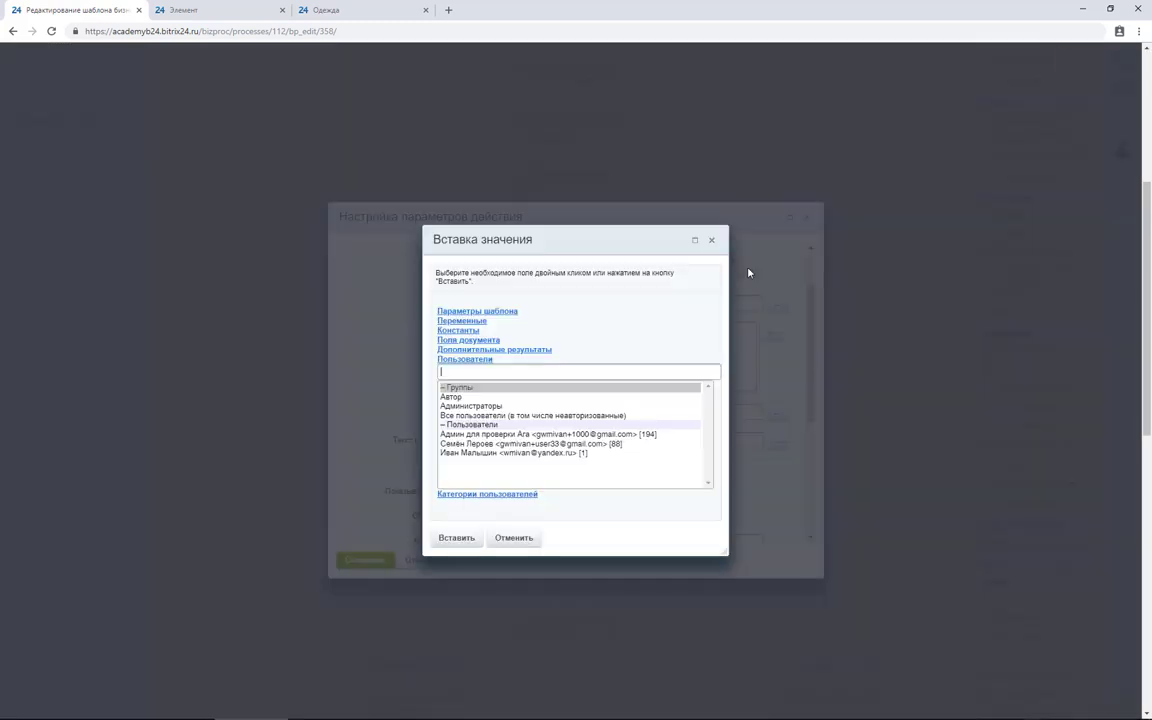
{"action": "left_click", "coordinate": [462, 320]}
{"action": "left_click", "coordinate": [462, 342]}
{"action": "left_click", "coordinate": [470, 536]}
Step: Copy the action title "Доработка заявки" into the task name
{"action": "scroll", "coordinate": [643, 360], "scroll_direction": "up", "scroll_amount": 1}
{"action": "left_click_drag", "start_coordinate": [605, 289], "coordinate": [505, 301]}
{"action": "key", "text": "ctrl+c"}
{"action": "left_click", "coordinate": [600, 375]}
{"action": "key", "text": "ctrl+v"}
Step: Set the task description to "Руководитель отклонил заявку, комментарий:" followed by the manager approval's "Комментарий последнего голосовавшего" value
{"action": "left_click", "coordinate": [640, 421]}
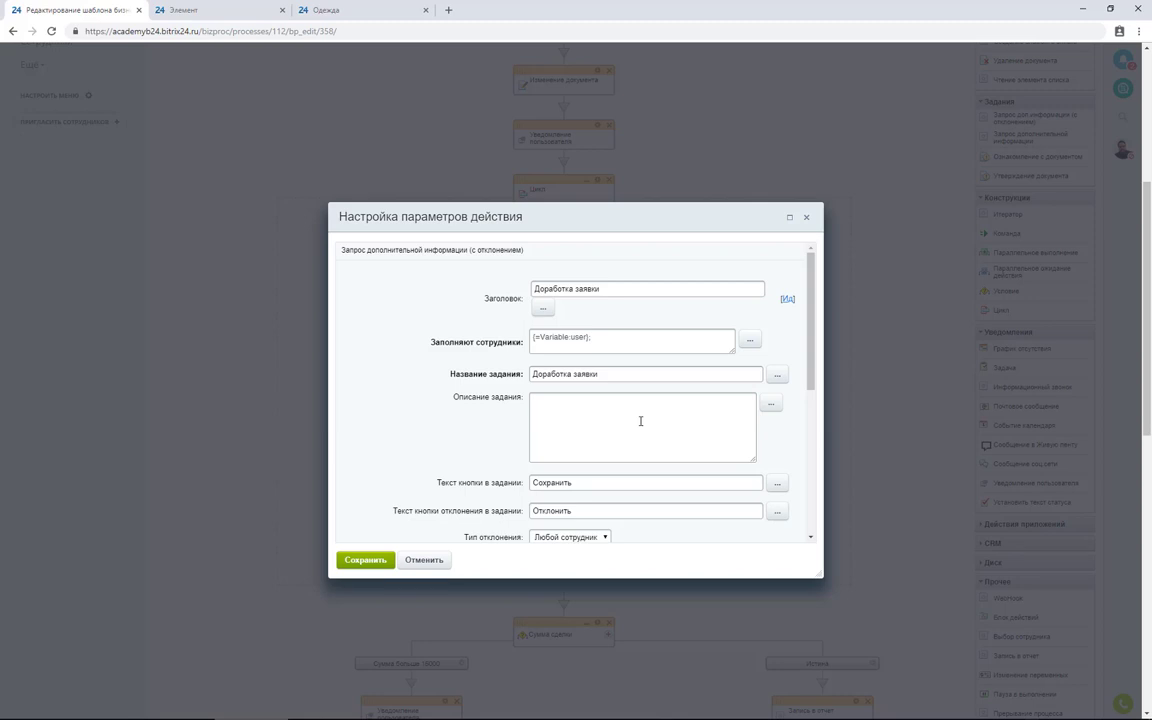
{"action": "type", "text": "Руководитель отклонил заявку, комментарий:"}
{"action": "left_click", "coordinate": [771, 403]}
{"action": "left_click_drag", "start_coordinate": [709, 389], "coordinate": [709, 412]}
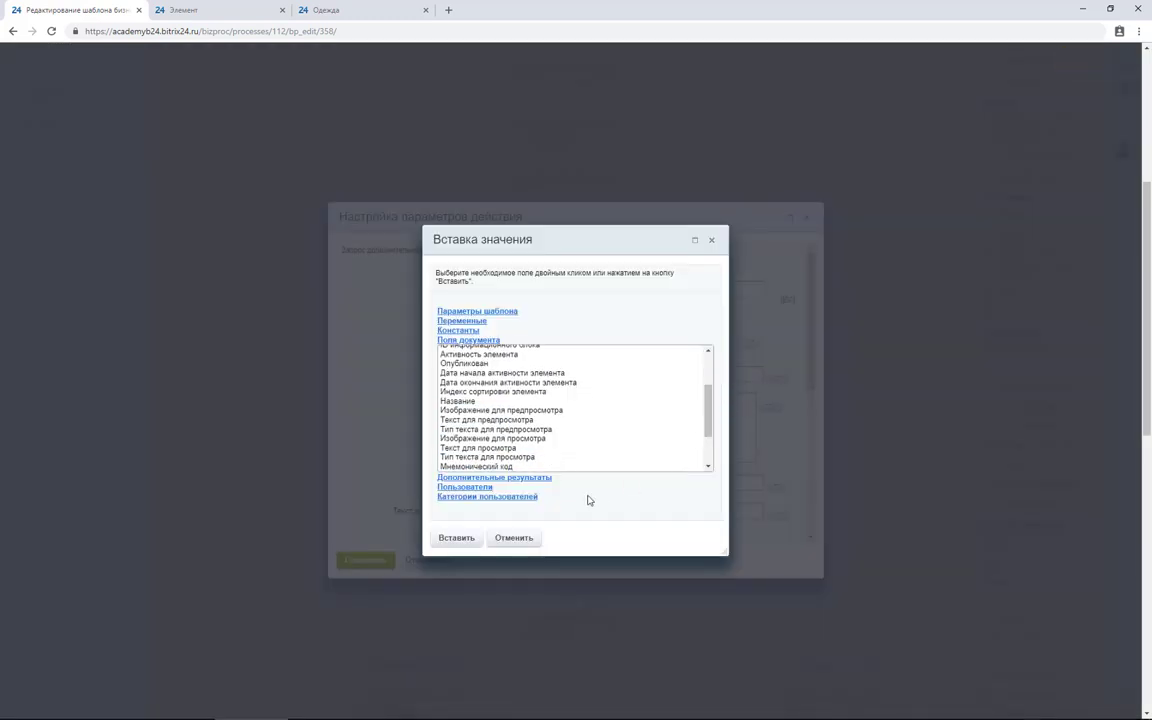
{"action": "left_click", "coordinate": [545, 479]}
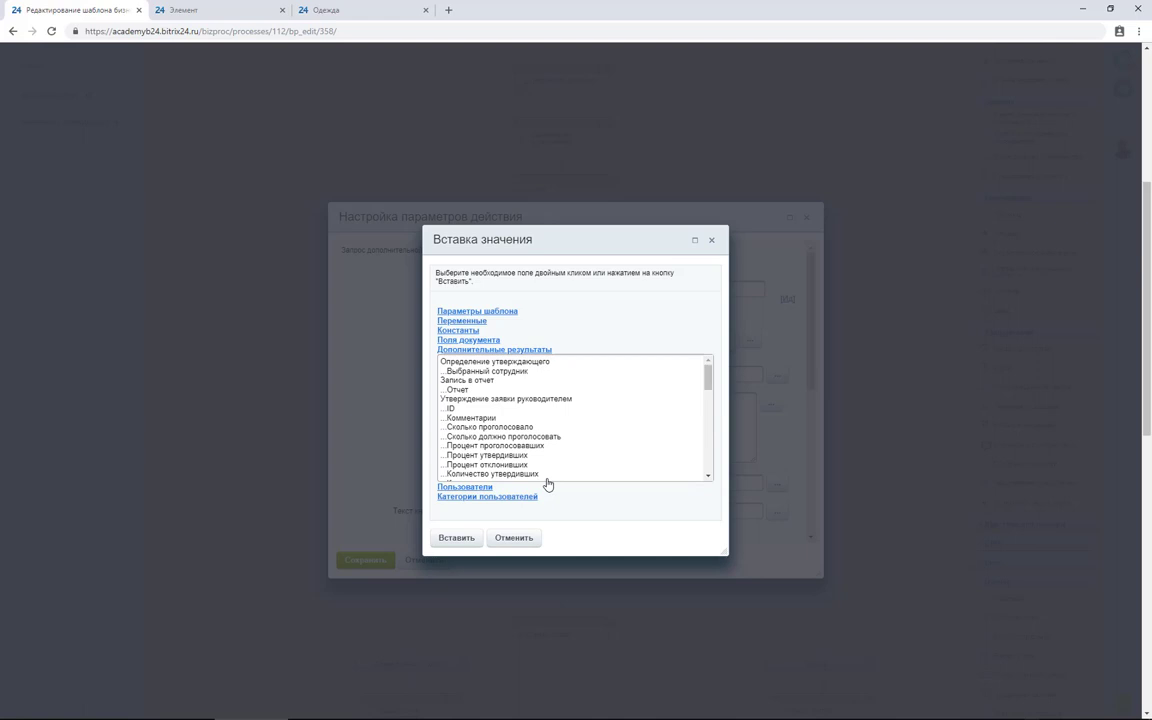
{"action": "left_click_drag", "start_coordinate": [710, 378], "coordinate": [713, 385]}
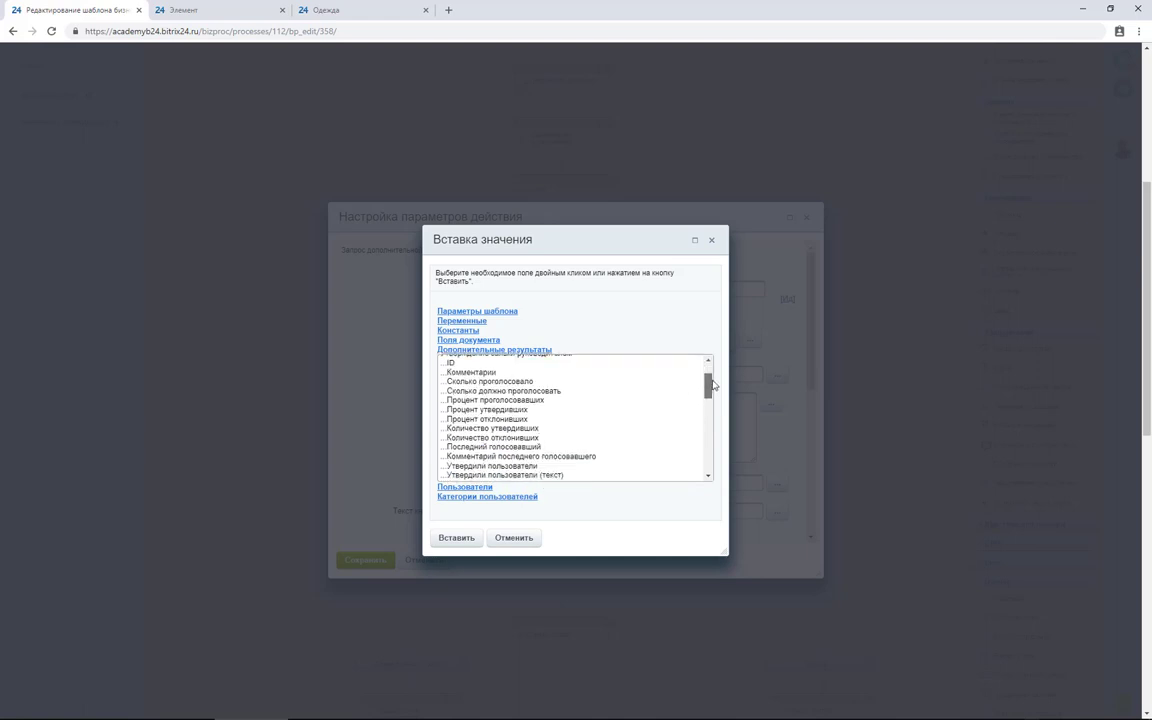
{"action": "scroll", "coordinate": [566, 388], "scroll_direction": "up", "scroll_amount": 1}
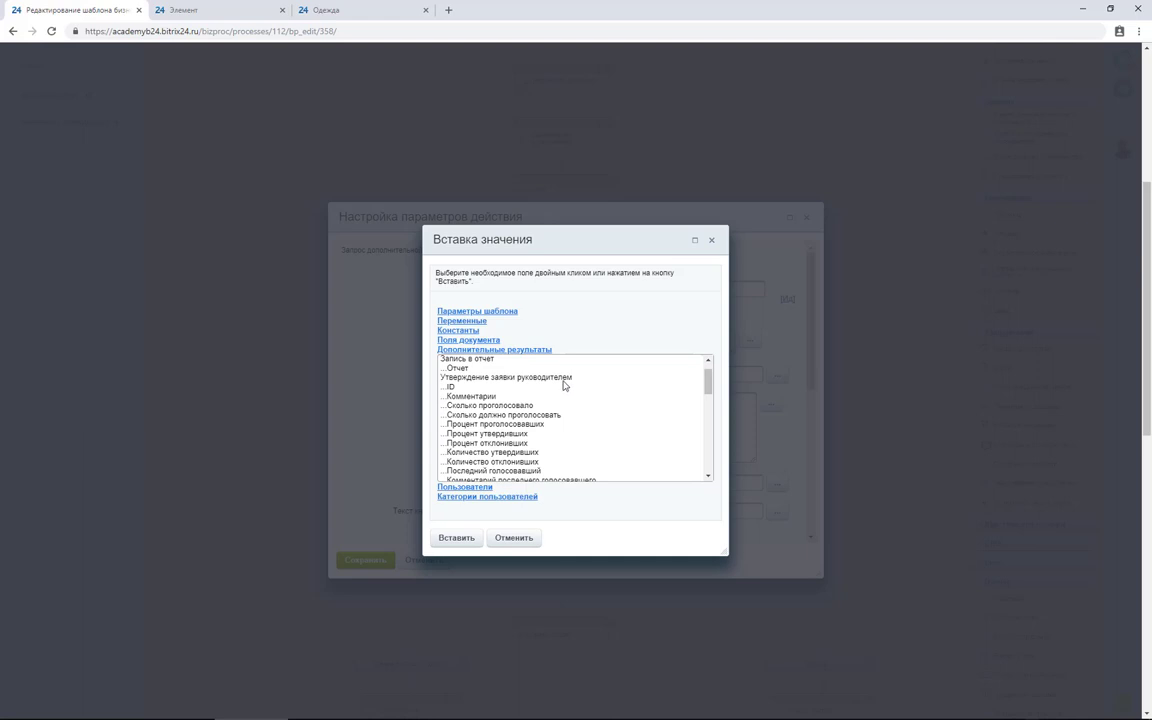
{"action": "scroll", "coordinate": [653, 418], "scroll_direction": "down", "scroll_amount": 2}
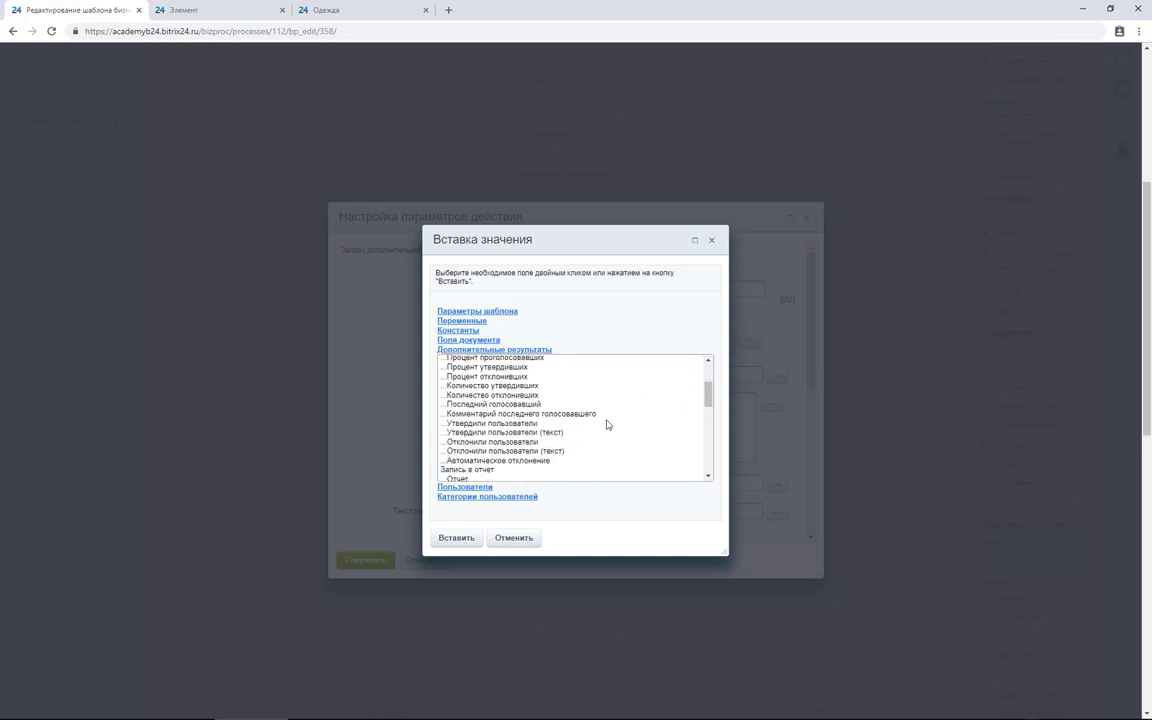
{"action": "left_click", "coordinate": [571, 413]}
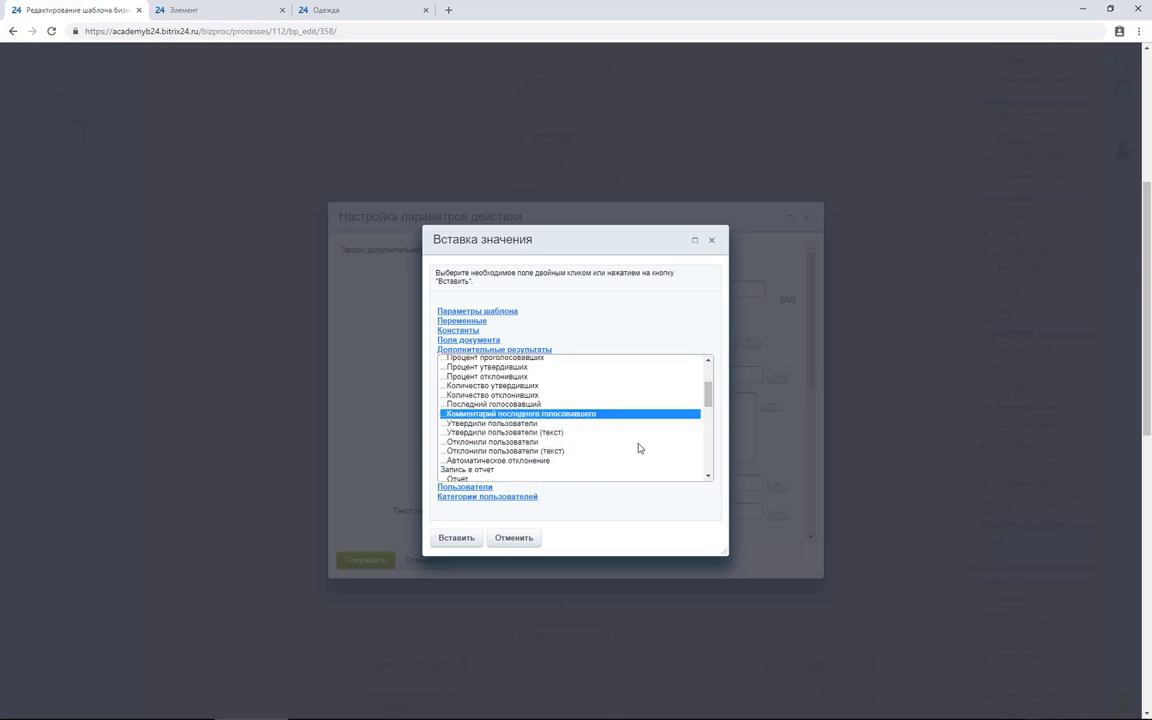
{"action": "left_click", "coordinate": [459, 539]}
Step: Label the task's completion button "Доработал" and its rejection button "Не буду дорабатывать"
{"action": "scroll", "coordinate": [810, 371], "scroll_direction": "down", "scroll_amount": 2}
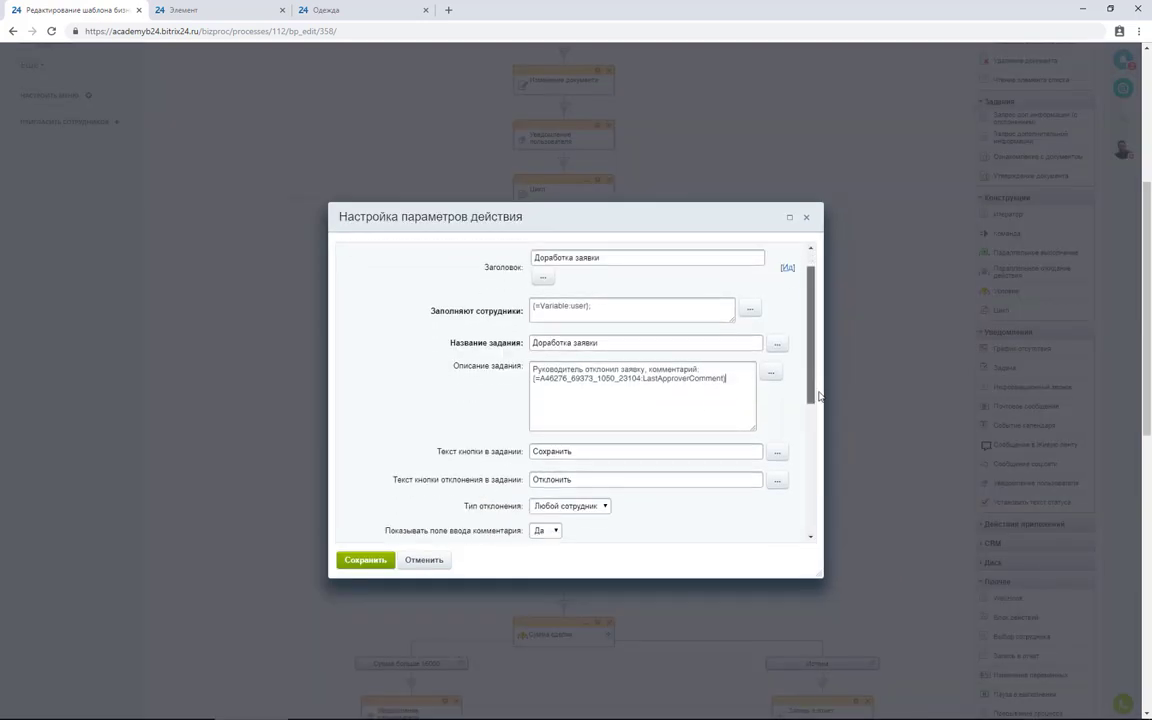
{"action": "left_click_drag", "start_coordinate": [609, 398], "coordinate": [410, 400]}
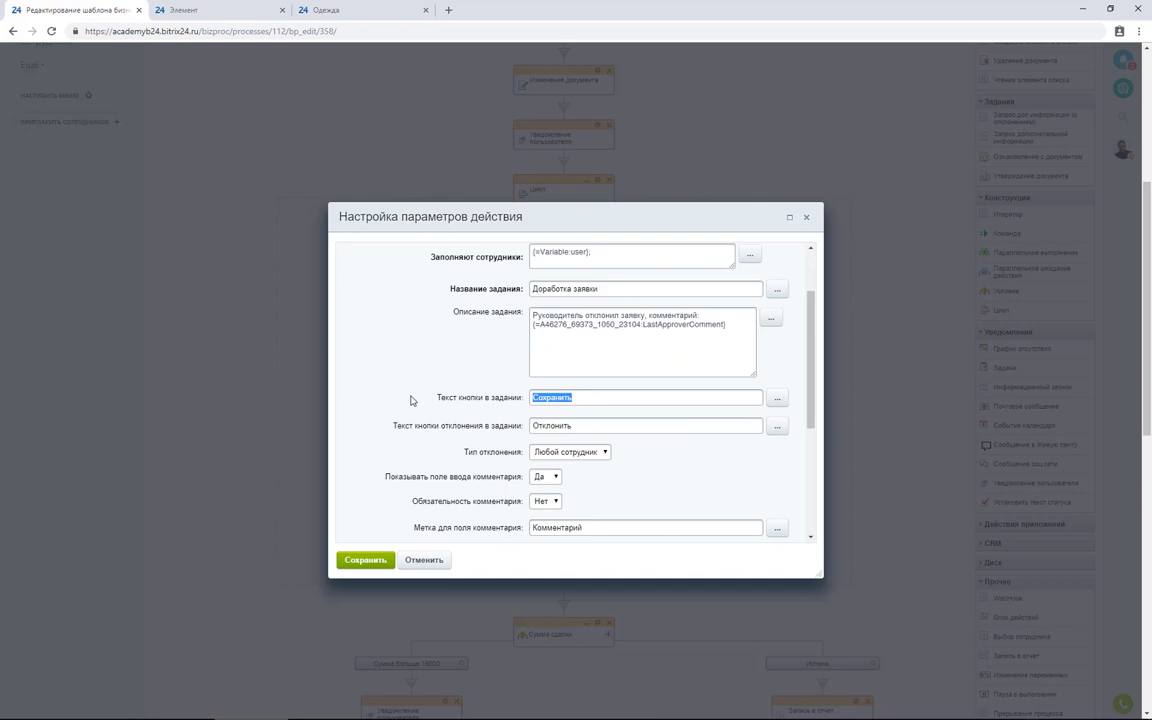
{"action": "type", "text": "Доработал"}
{"action": "key", "text": "Tab"}
{"action": "type", "text": "Не буду дорабатывать"}
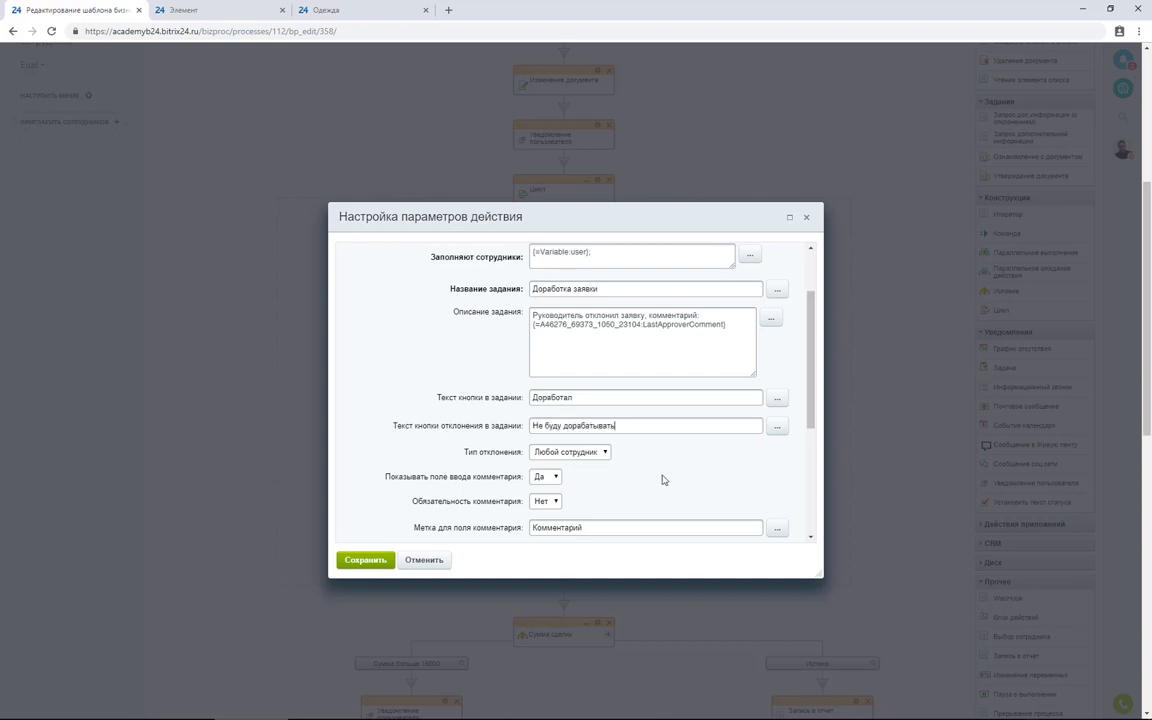
Step: Add a required field "Сумма" of type Число with the code "sum" to the information request
{"action": "scroll", "coordinate": [661, 478], "scroll_direction": "down", "scroll_amount": 2}
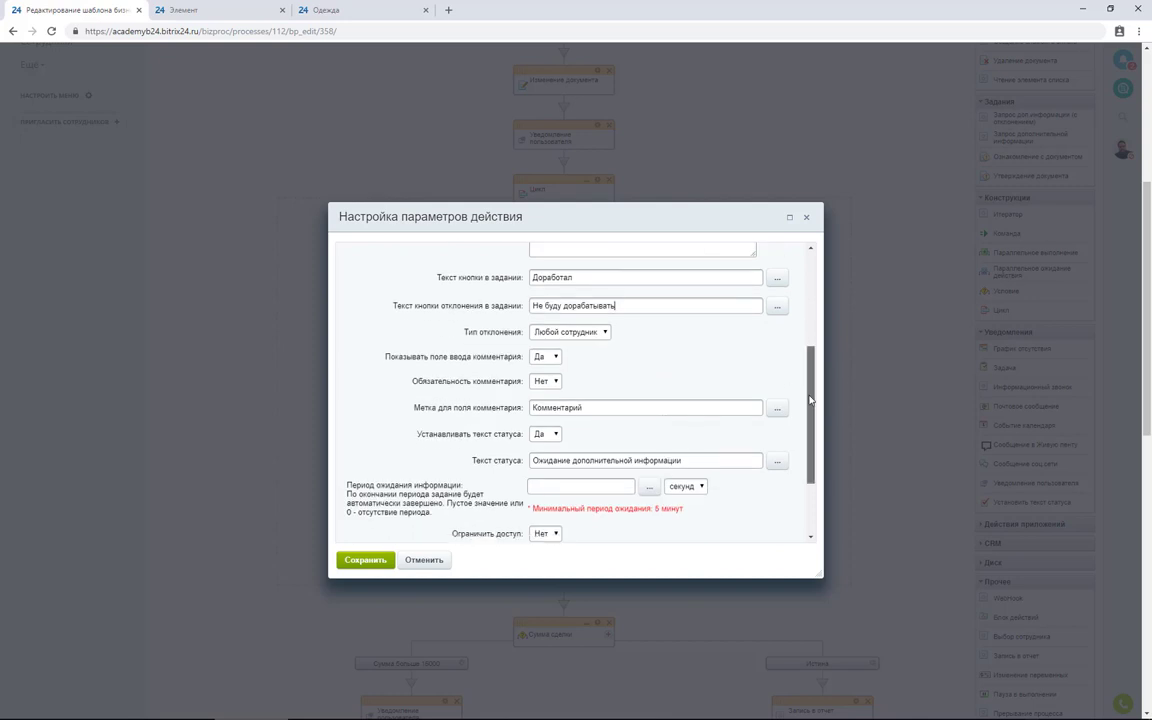
{"action": "scroll", "coordinate": [800, 410], "scroll_direction": "down", "scroll_amount": 2}
{"action": "scroll", "coordinate": [800, 437], "scroll_direction": "down", "scroll_amount": 1}
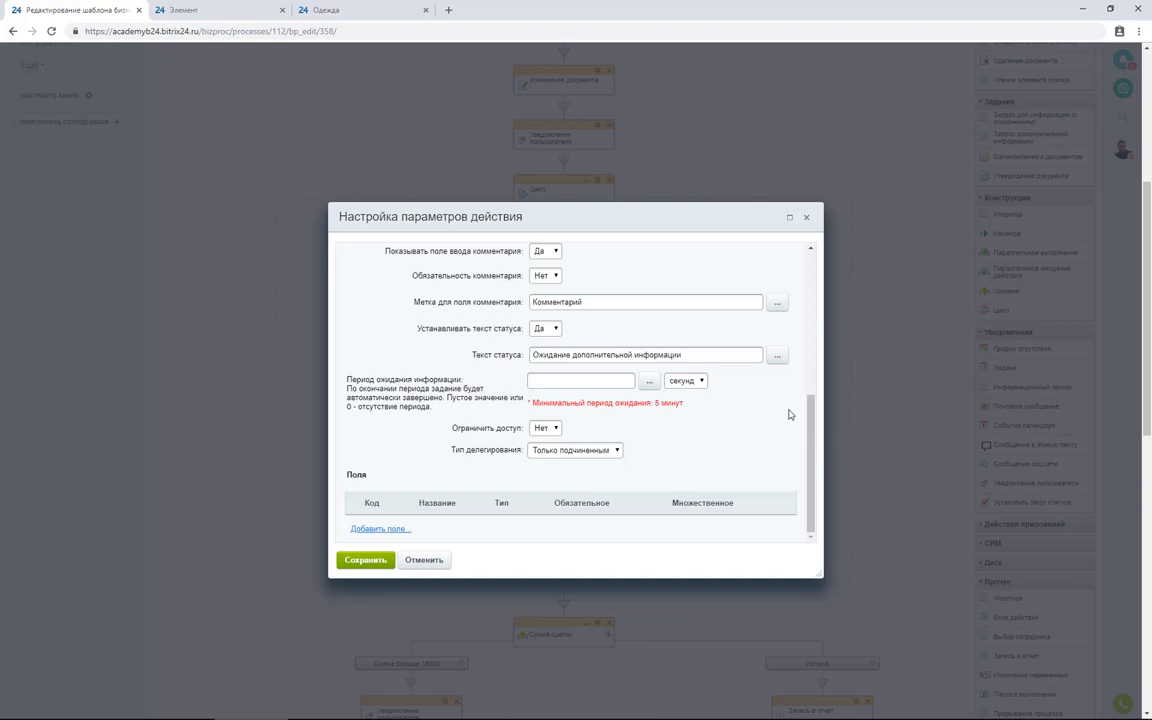
{"action": "left_click", "coordinate": [370, 528]}
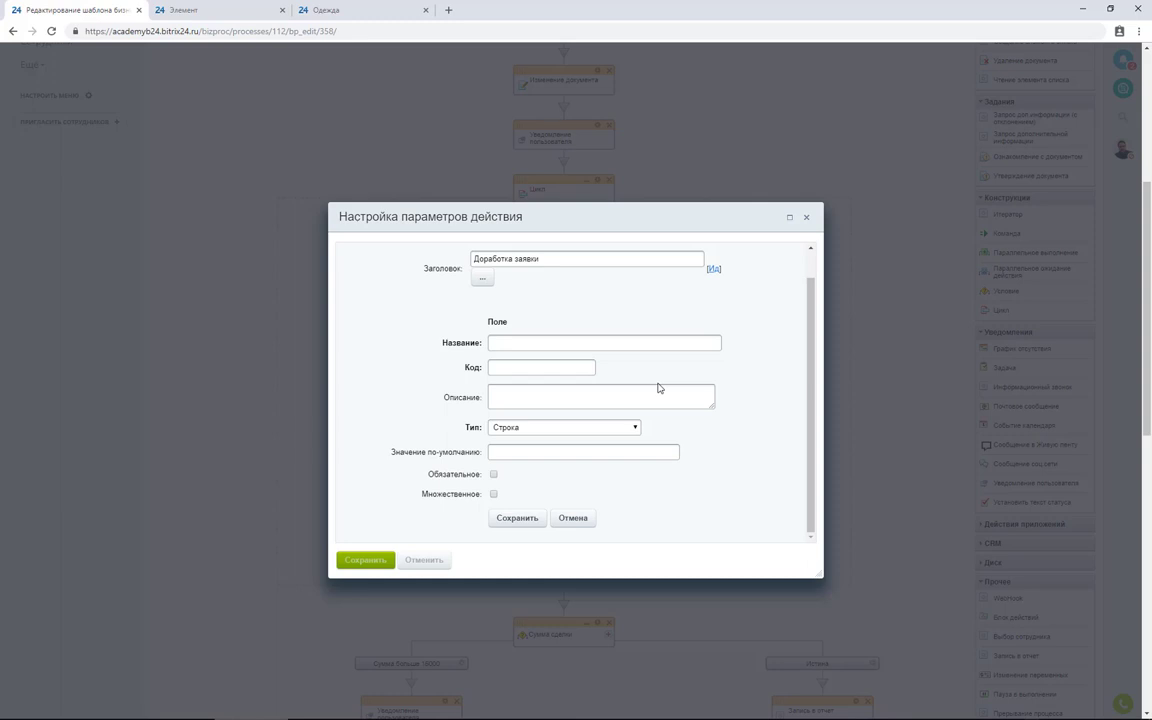
{"action": "type", "text": "Сумма"}
{"action": "left_click", "coordinate": [520, 370]}
{"action": "type", "text": "ш"}
{"action": "key", "text": "BackSpace"}
{"action": "type", "text": "sum"}
{"action": "left_click", "coordinate": [560, 427]}
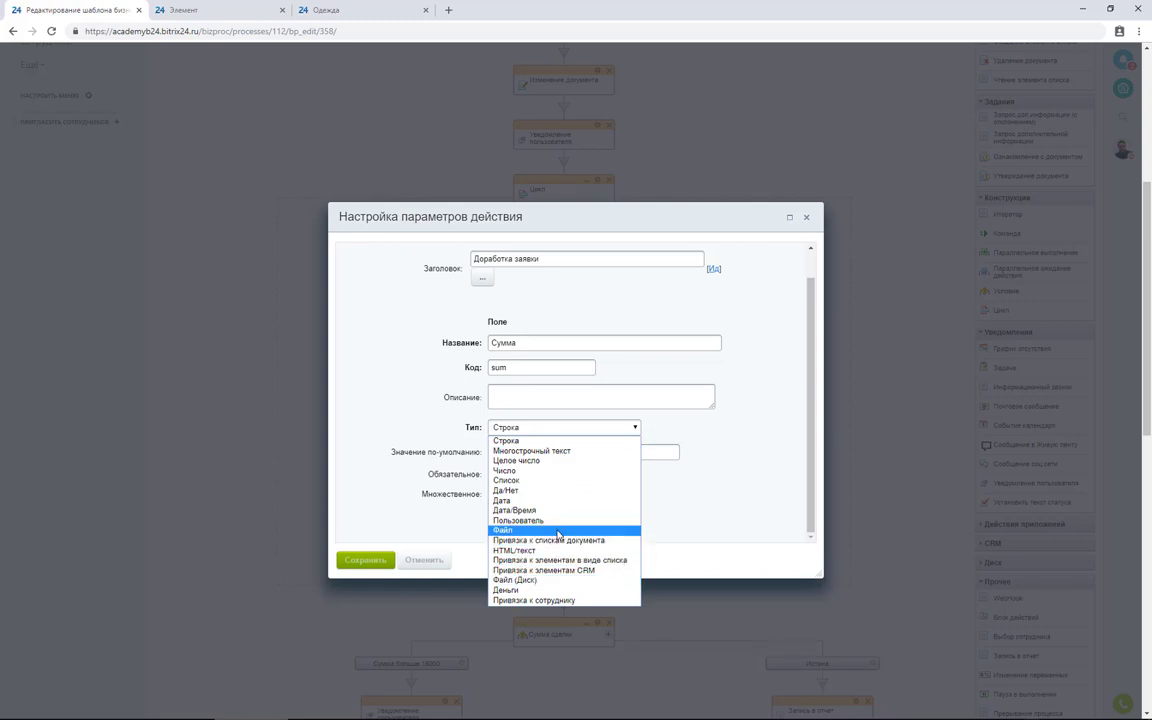
{"action": "left_click", "coordinate": [505, 470]}
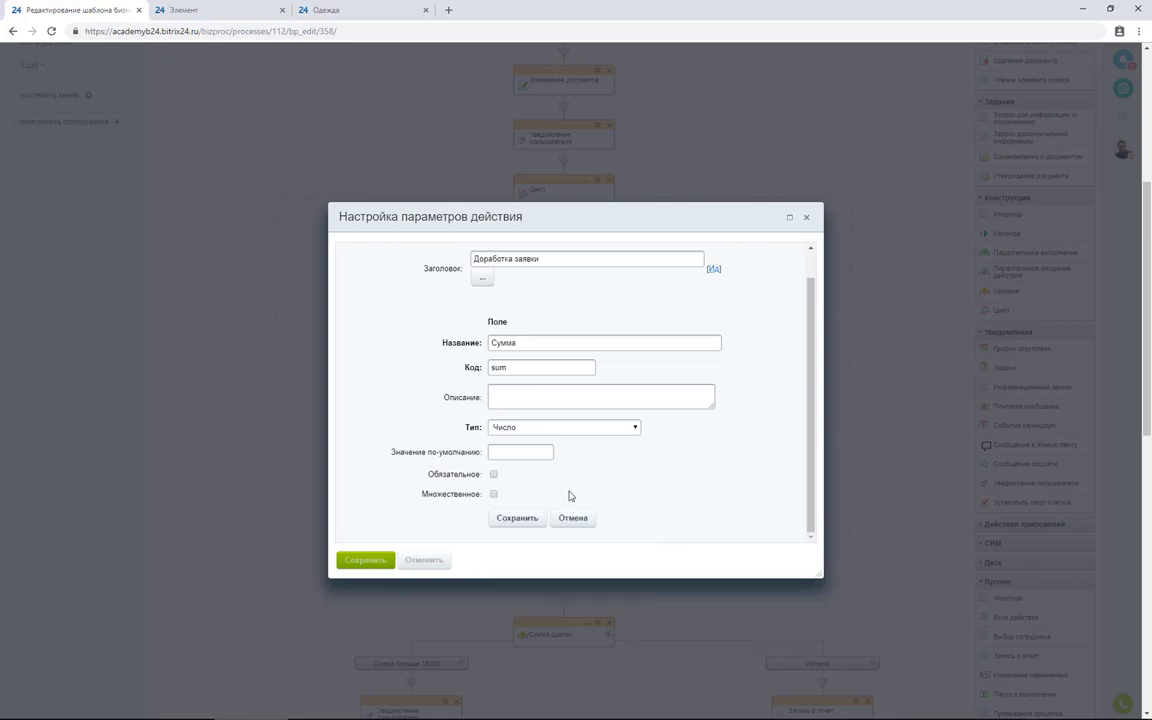
{"action": "left_click", "coordinate": [493, 474]}
{"action": "scroll", "coordinate": [510, 480], "scroll_direction": "down", "scroll_amount": 2}
{"action": "left_click", "coordinate": [528, 403]}
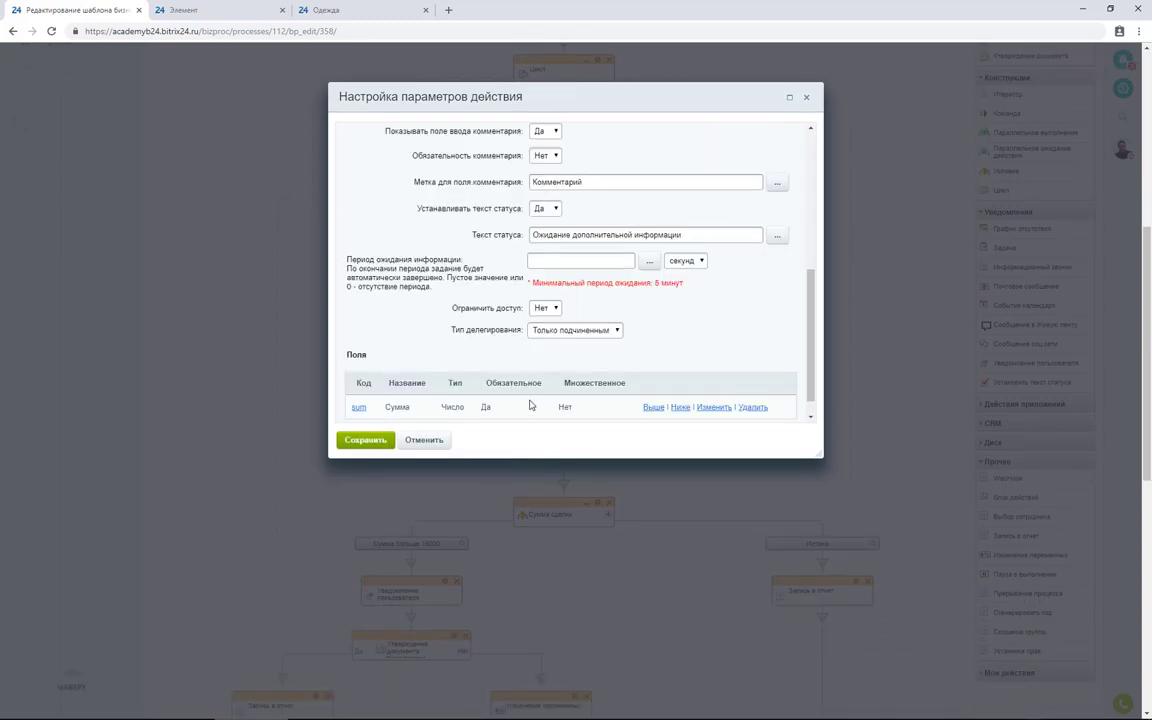
Step: Create another request field named "Цели и обоснование" with code "text_n" and description "Обновите ваше описание целей и обоснование"
{"action": "scroll", "coordinate": [515, 395], "scroll_direction": "down", "scroll_amount": 1}
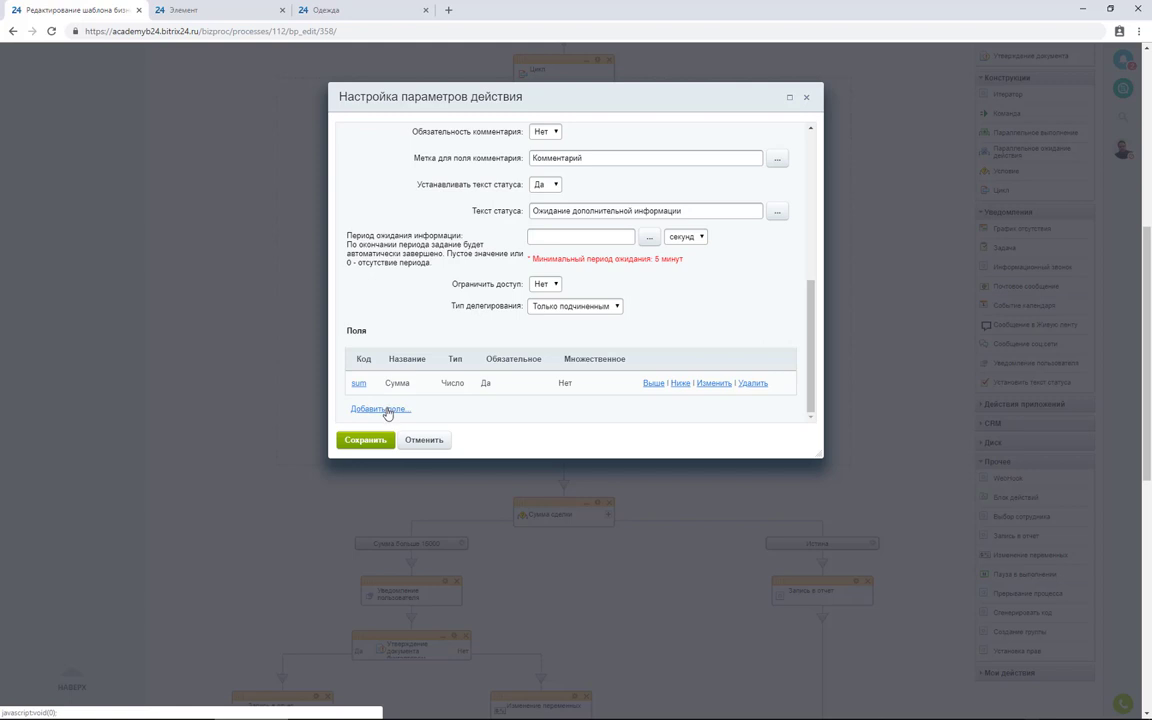
{"action": "left_click", "coordinate": [383, 409]}
{"action": "type", "text": "Обновите ваше описание целей и обоснование"}
{"action": "key", "text": "ctrl+a"}
{"action": "key", "text": "ctrl+c"}
{"action": "key", "text": "Tab"}
{"action": "key", "text": "Tab"}
{"action": "key", "text": "ctrl+v"}
{"action": "left_click_drag", "start_coordinate": [610, 222], "coordinate": [446, 220]}
{"action": "type", "text": "Цели"}
{"action": "left_click", "coordinate": [533, 247]}
{"action": "type", "text": "text_n"}
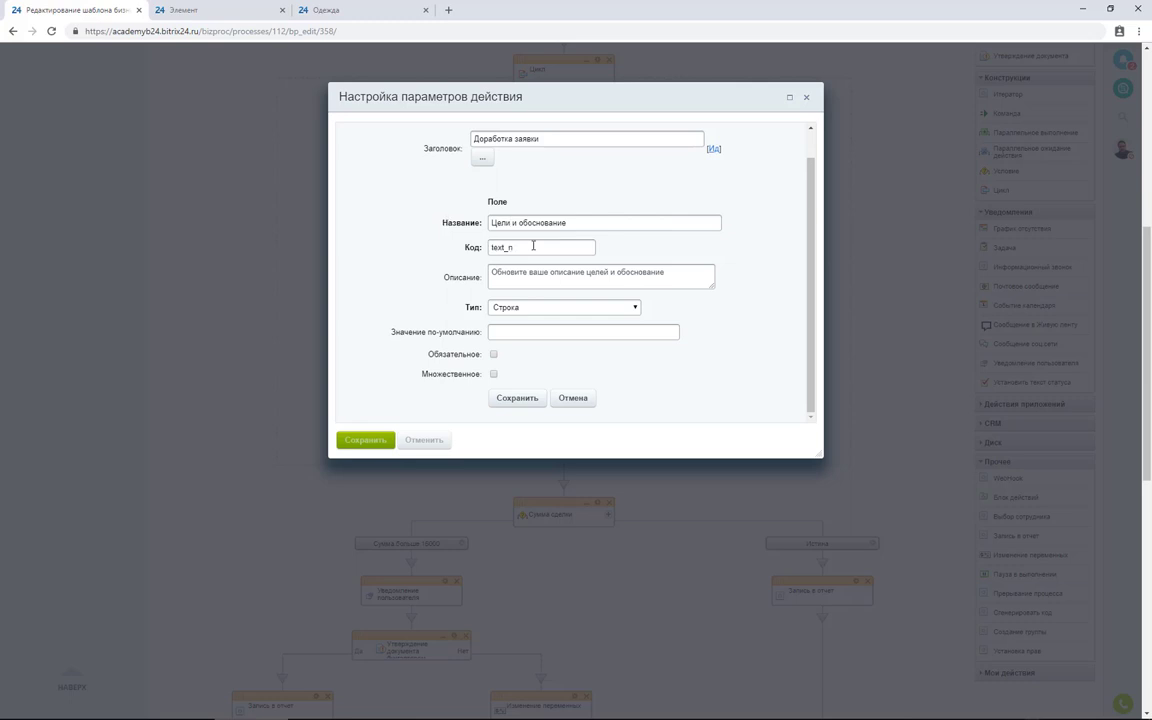
Step: Set the "Цели и обоснование" field's type to HTML/текст, make it required and save the field
{"action": "left_click", "coordinate": [600, 307]}
{"action": "left_click", "coordinate": [586, 405]}
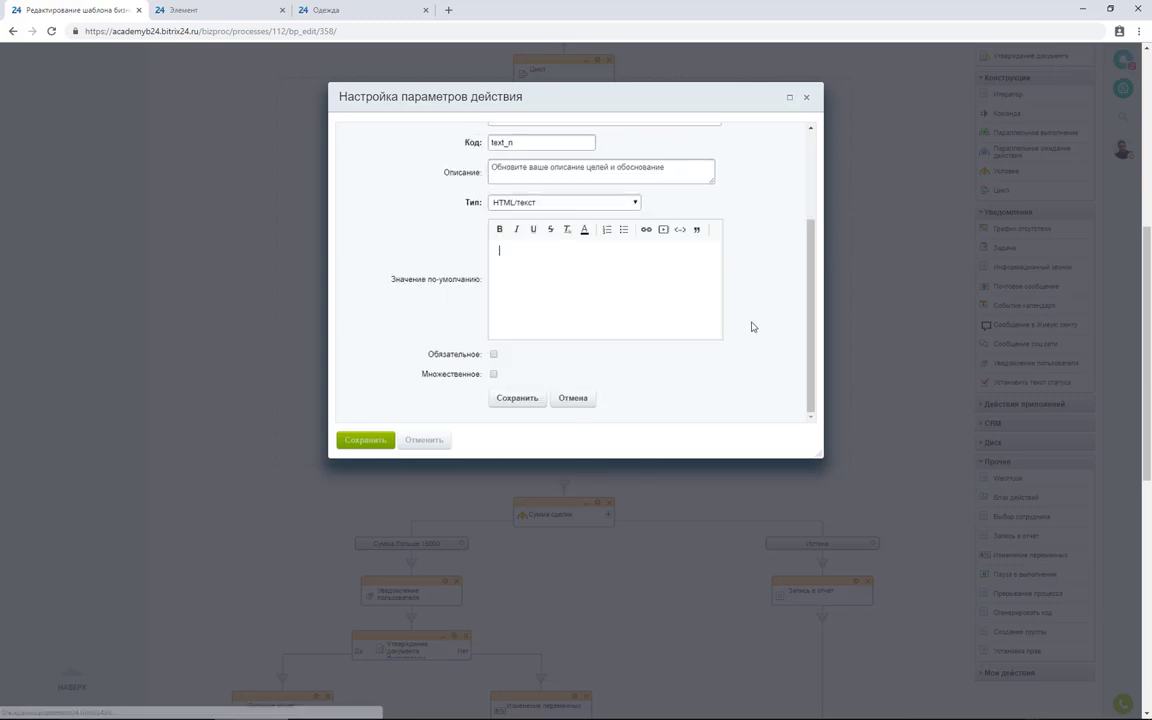
{"action": "scroll", "coordinate": [815, 290], "scroll_direction": "up", "scroll_amount": 2}
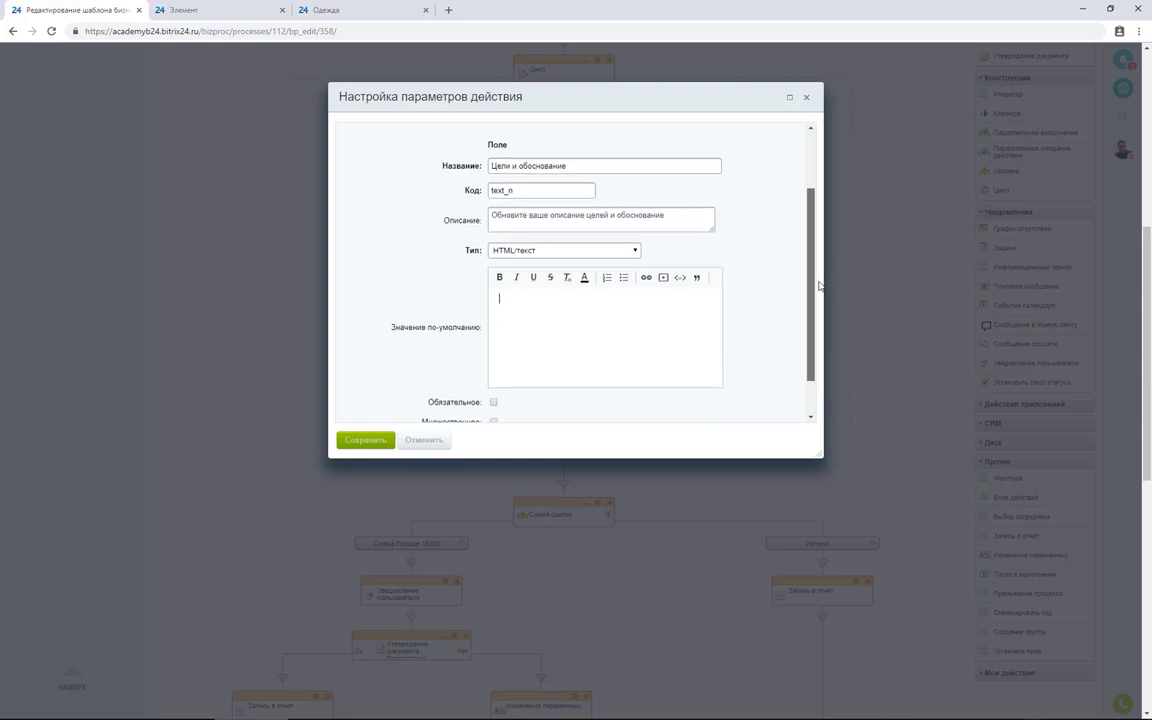
{"action": "scroll", "coordinate": [818, 275], "scroll_direction": "down", "scroll_amount": 1}
{"action": "left_click", "coordinate": [493, 354]}
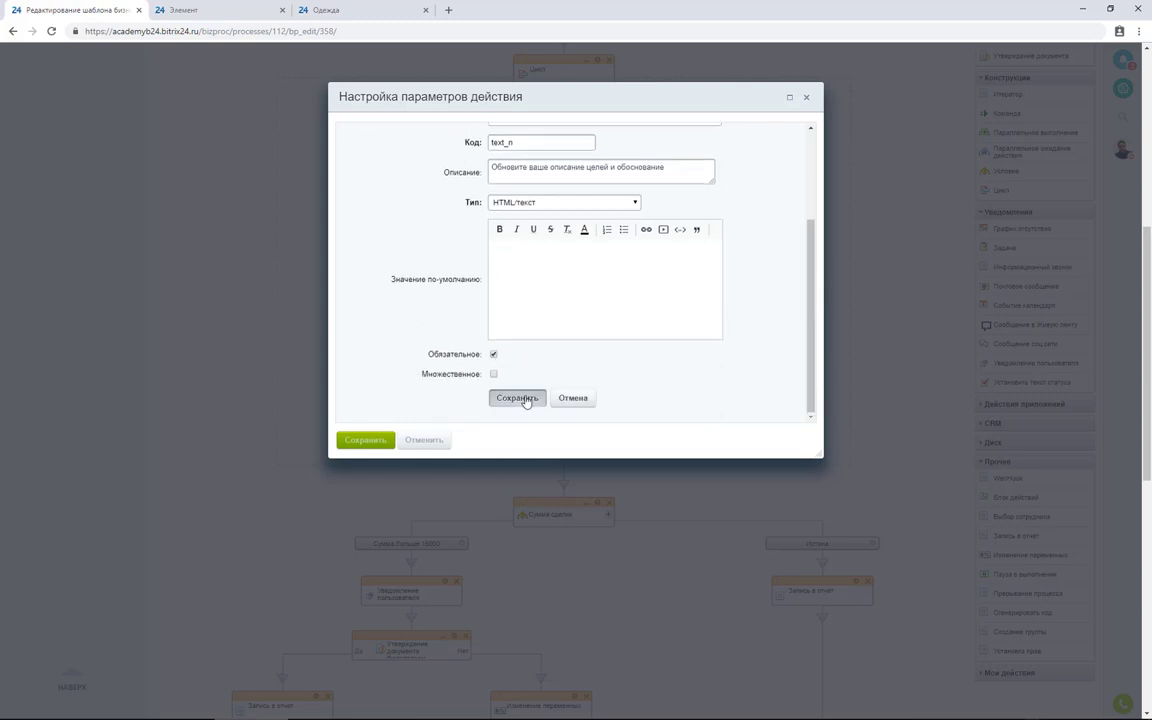
{"action": "left_click", "coordinate": [516, 398]}
Step: Change the code of the request's "Сумма" field to "sum_n" and save the information request settings
{"action": "scroll", "coordinate": [519, 389], "scroll_direction": "down", "scroll_amount": 5}
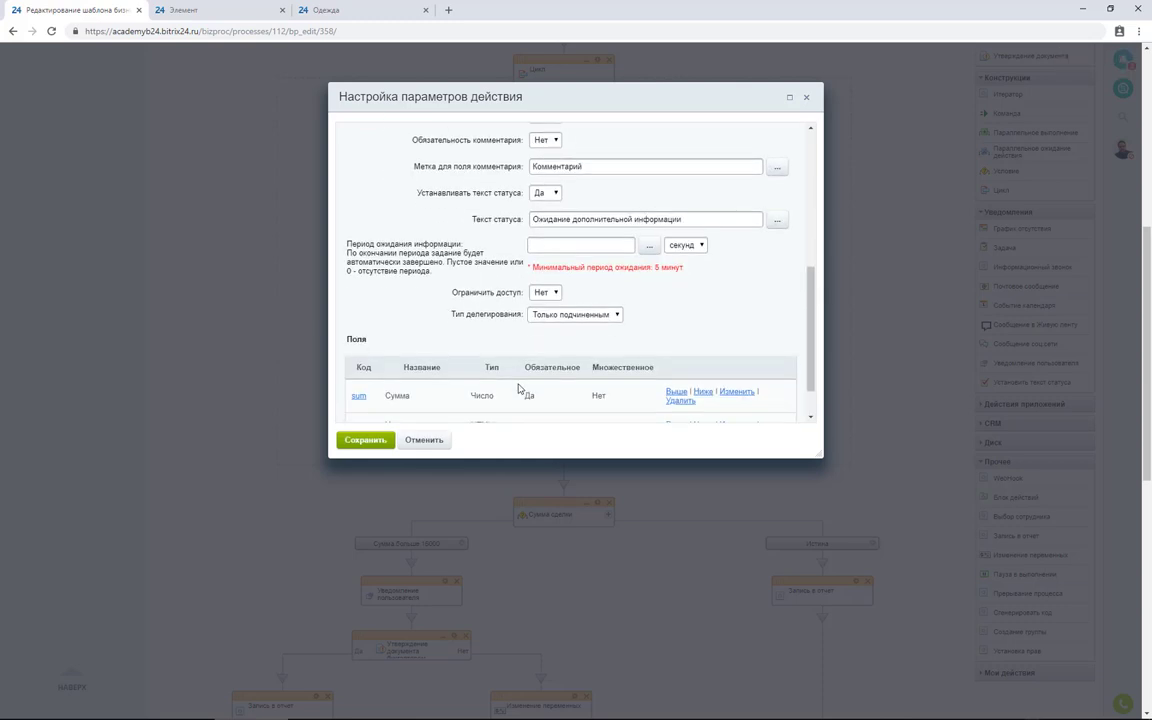
{"action": "scroll", "coordinate": [518, 389], "scroll_direction": "down", "scroll_amount": 1}
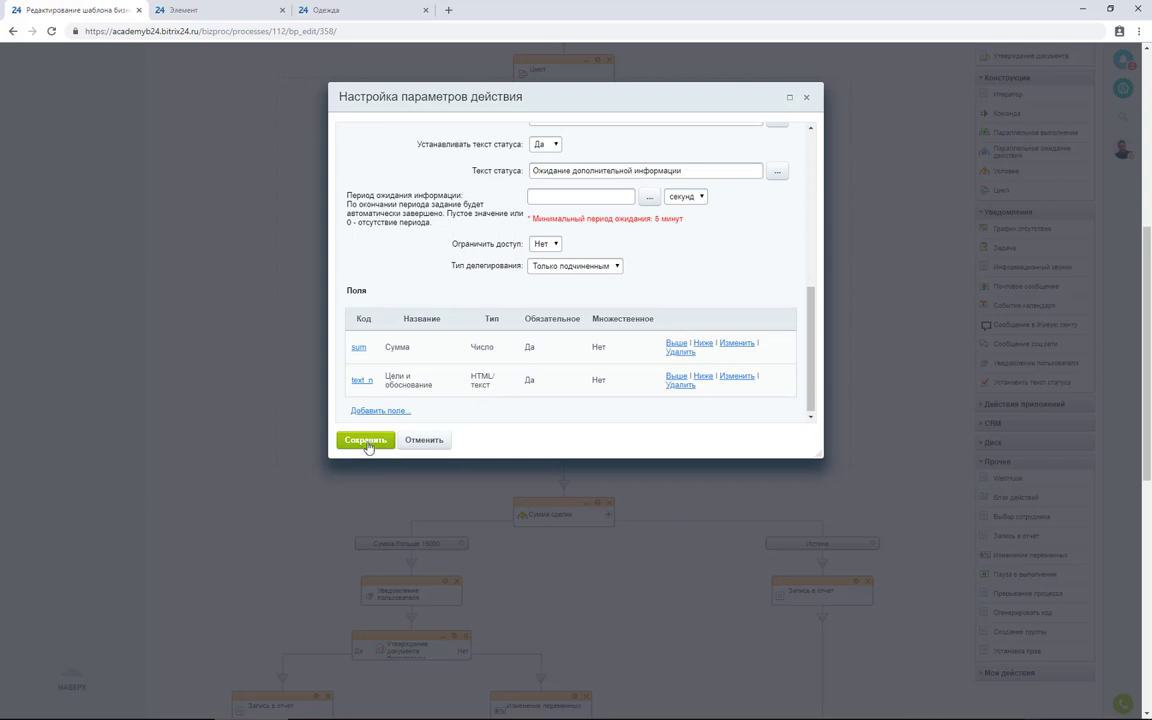
{"action": "left_click", "coordinate": [731, 343]}
{"action": "left_click", "coordinate": [530, 248]}
{"action": "type", "text": "_n"}
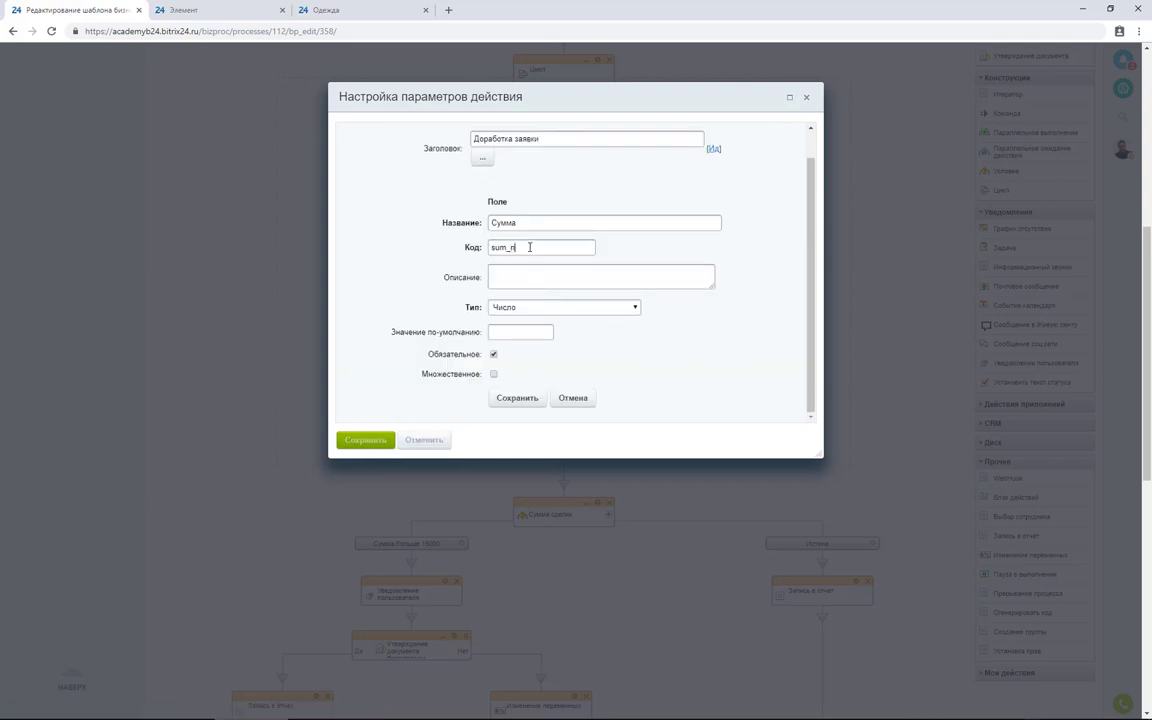
{"action": "left_click", "coordinate": [517, 398]}
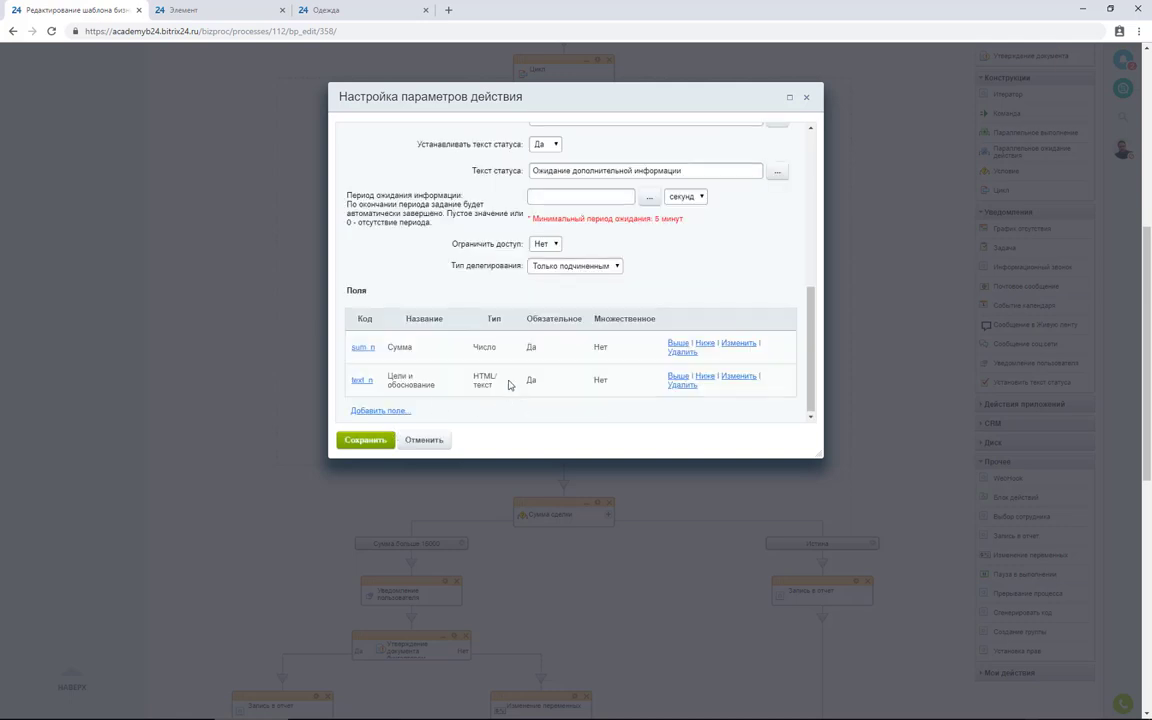
{"action": "left_click", "coordinate": [370, 438]}
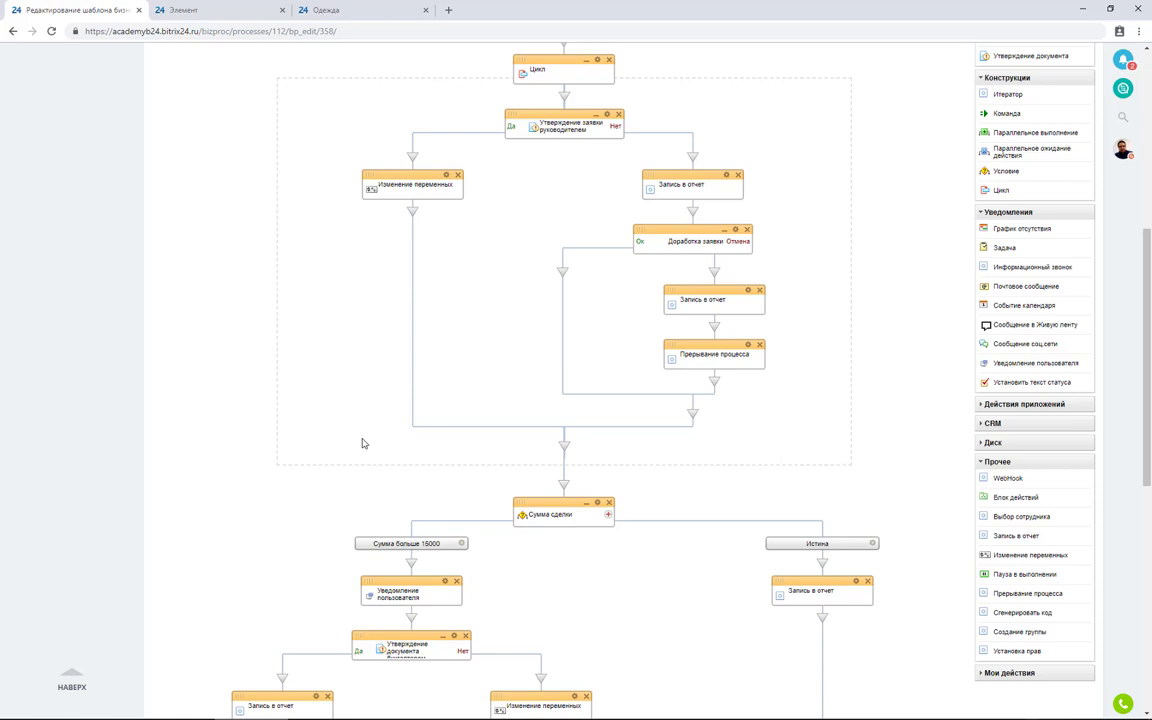
Step: Add an "Изменение документа" action to the "Ок" branch of "Доработка заявки" and open its settings
{"action": "left_click", "coordinate": [562, 271]}
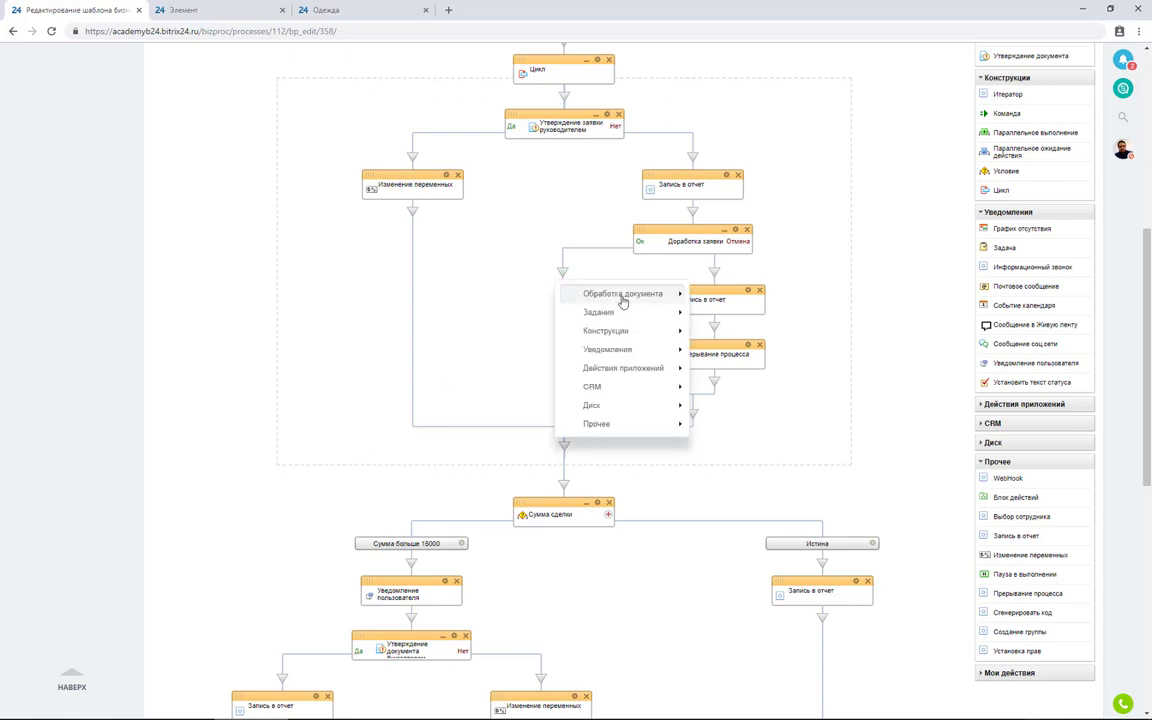
{"action": "mouse_move", "coordinate": [587, 299]}
{"action": "left_click", "coordinate": [792, 353]}
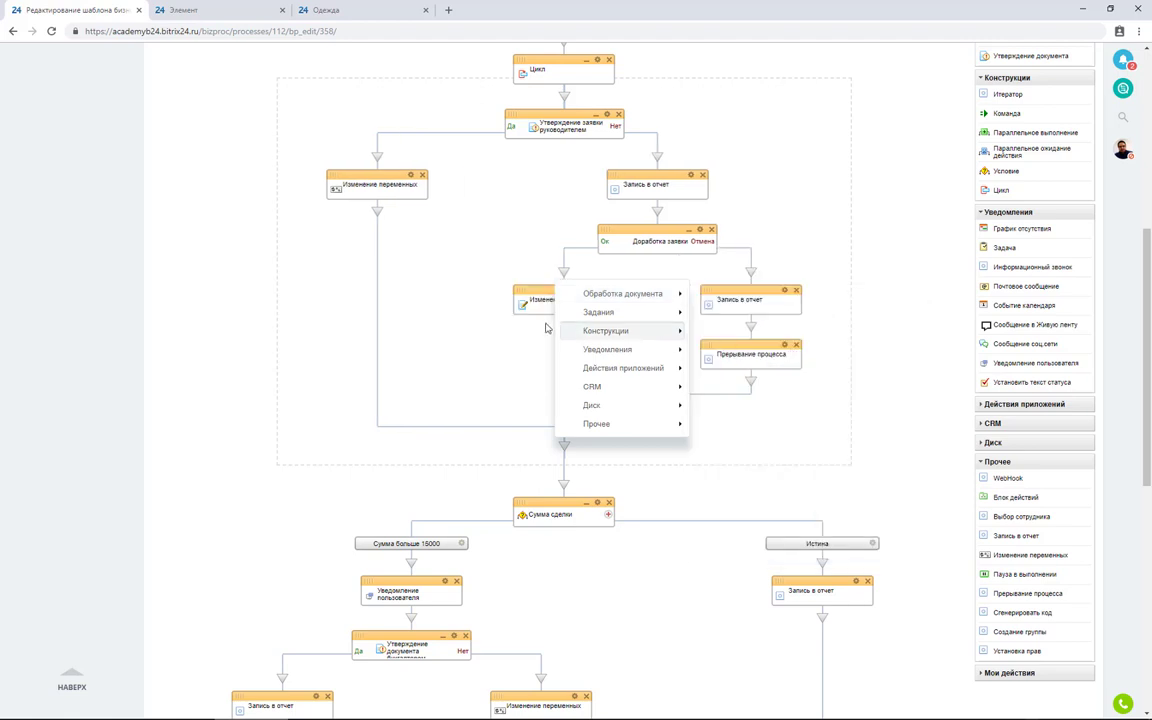
{"action": "left_click", "coordinate": [599, 292]}
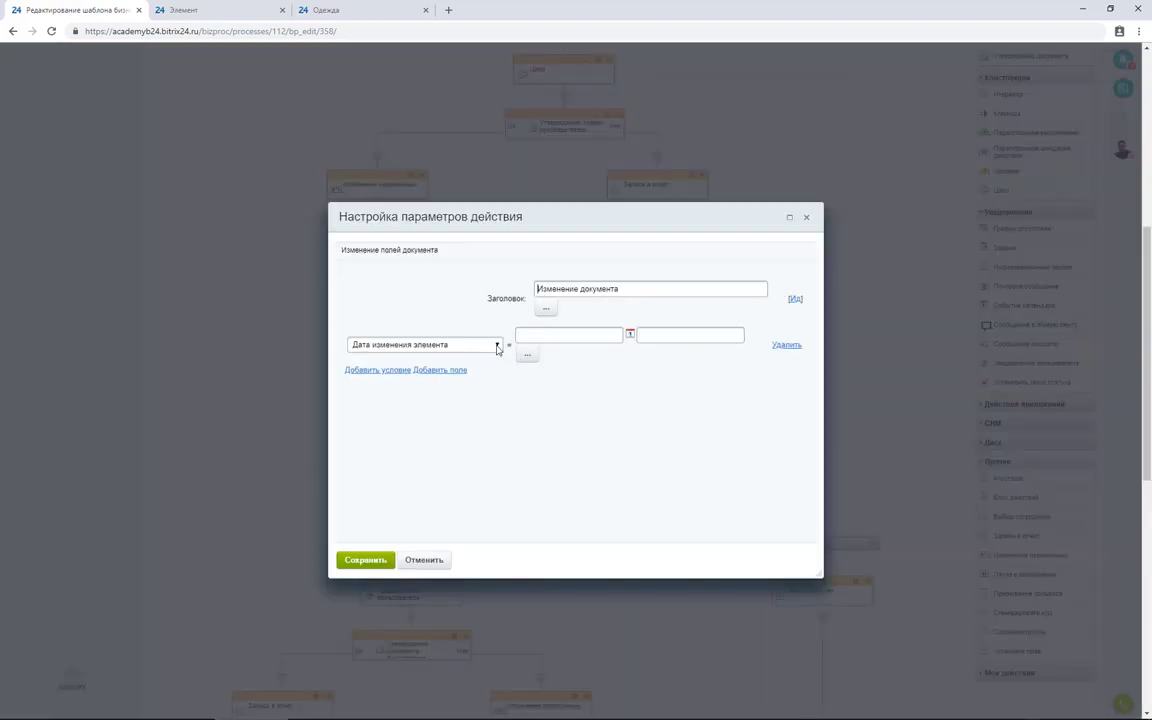
Step: Have the action update the document's "Сумма" field with the "Сумма" variable
{"action": "left_click", "coordinate": [497, 345]}
{"action": "scroll", "coordinate": [490, 480], "scroll_direction": "down", "scroll_amount": 1}
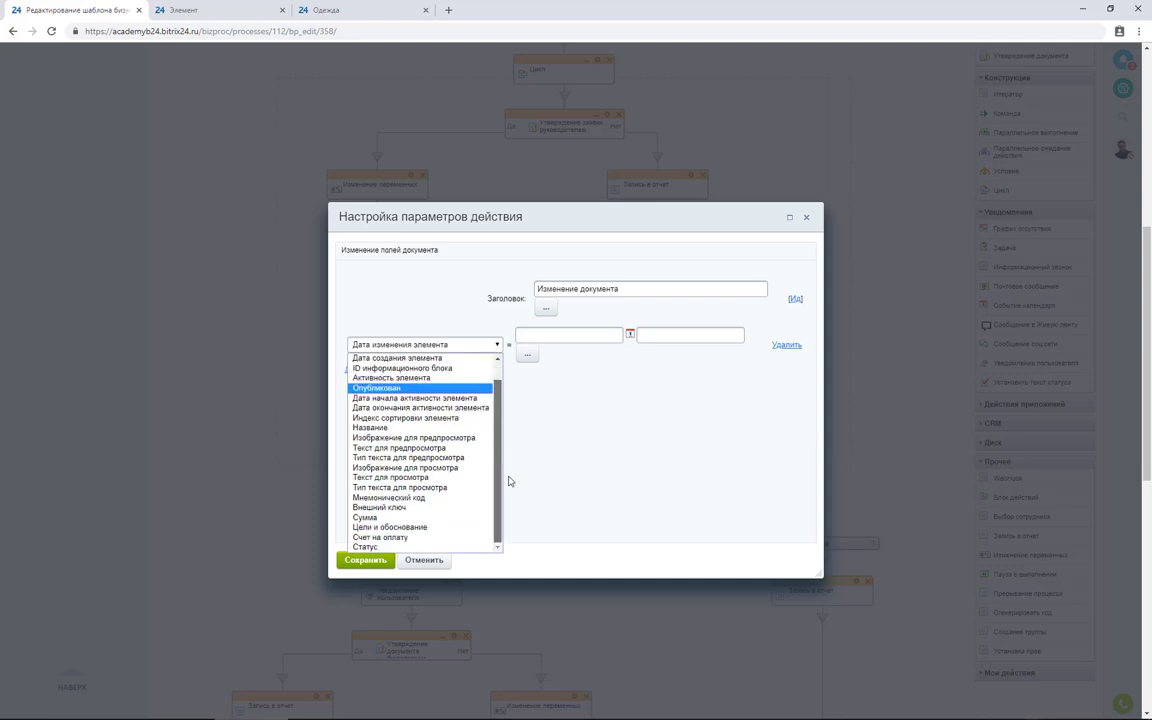
{"action": "left_click", "coordinate": [462, 517]}
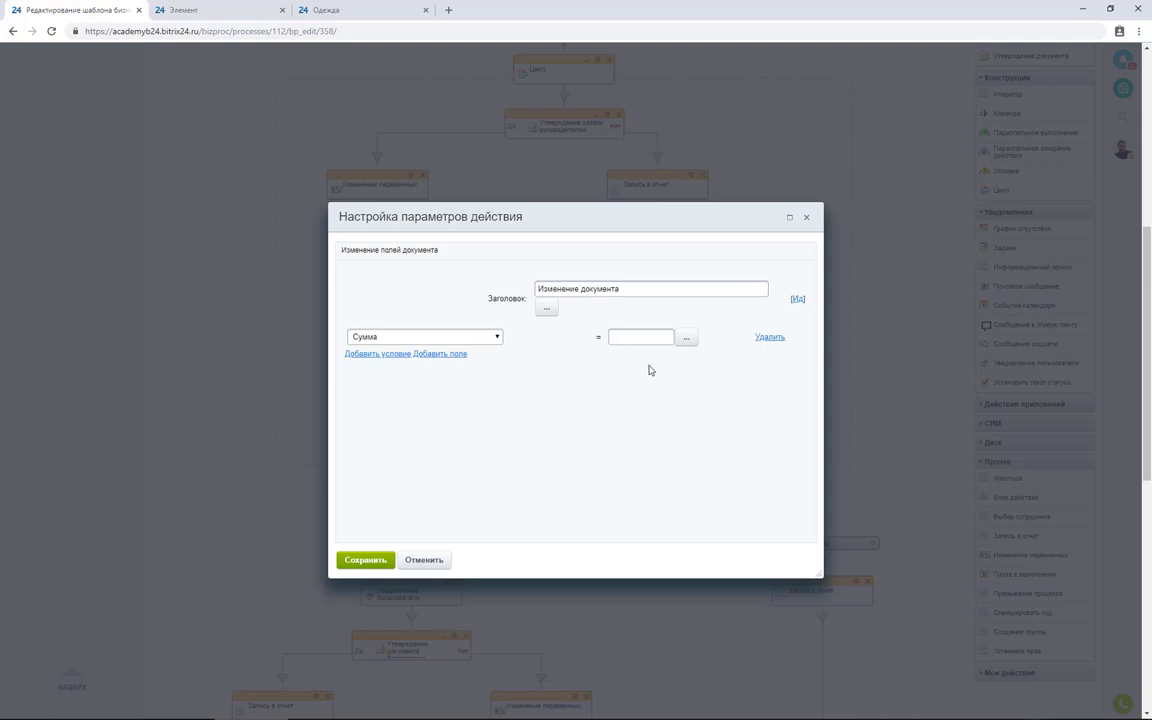
{"action": "left_click", "coordinate": [684, 338]}
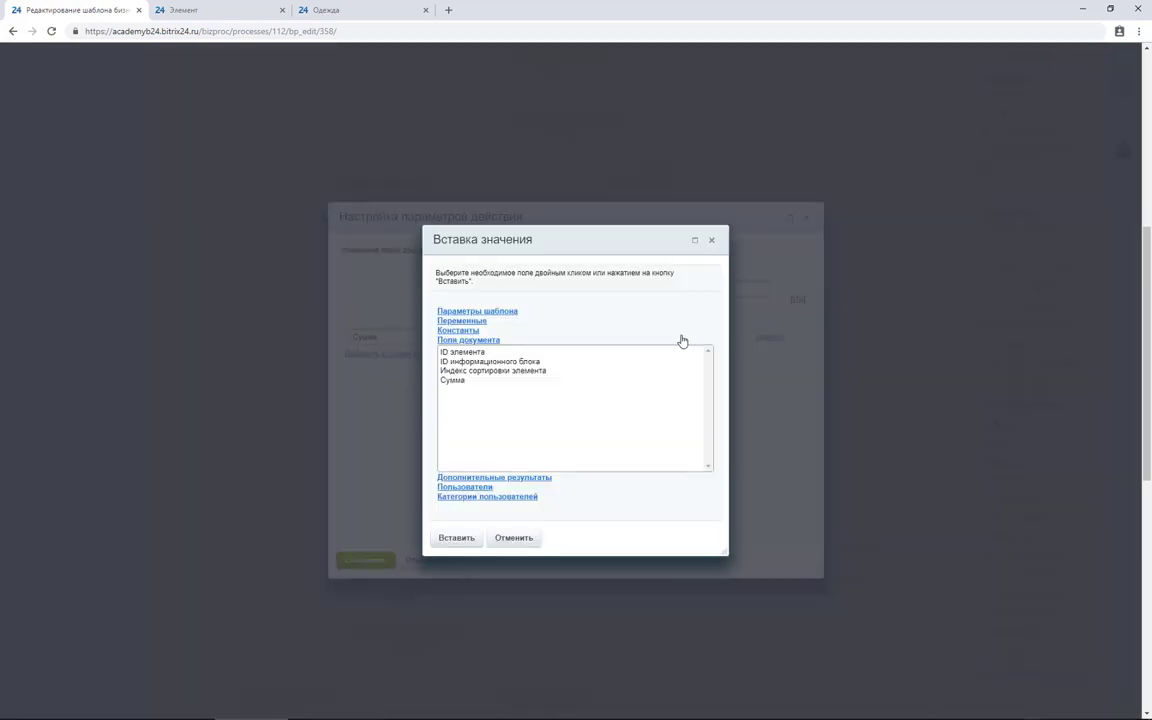
{"action": "left_click", "coordinate": [477, 321]}
{"action": "left_click", "coordinate": [480, 334]}
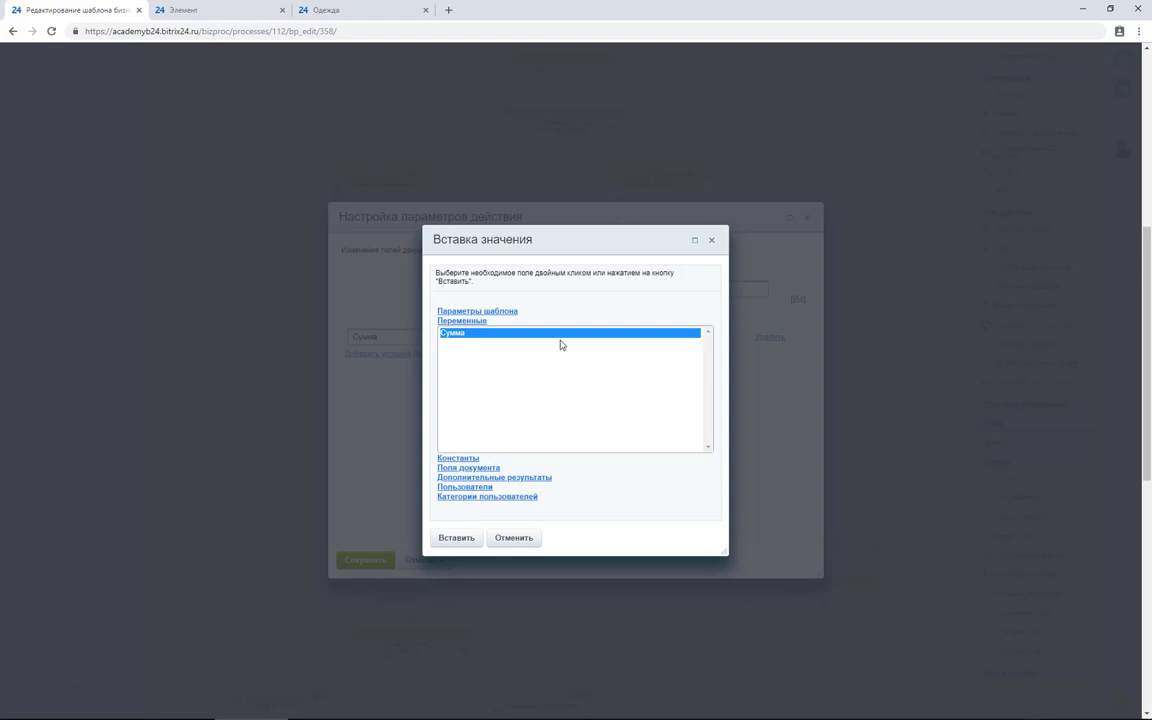
{"action": "left_click", "coordinate": [460, 539]}
Step: Add the "Цели и обоснование" field to the document change, fill it from the {=Variable:text_n} variable, and save the action
{"action": "left_click", "coordinate": [400, 354]}
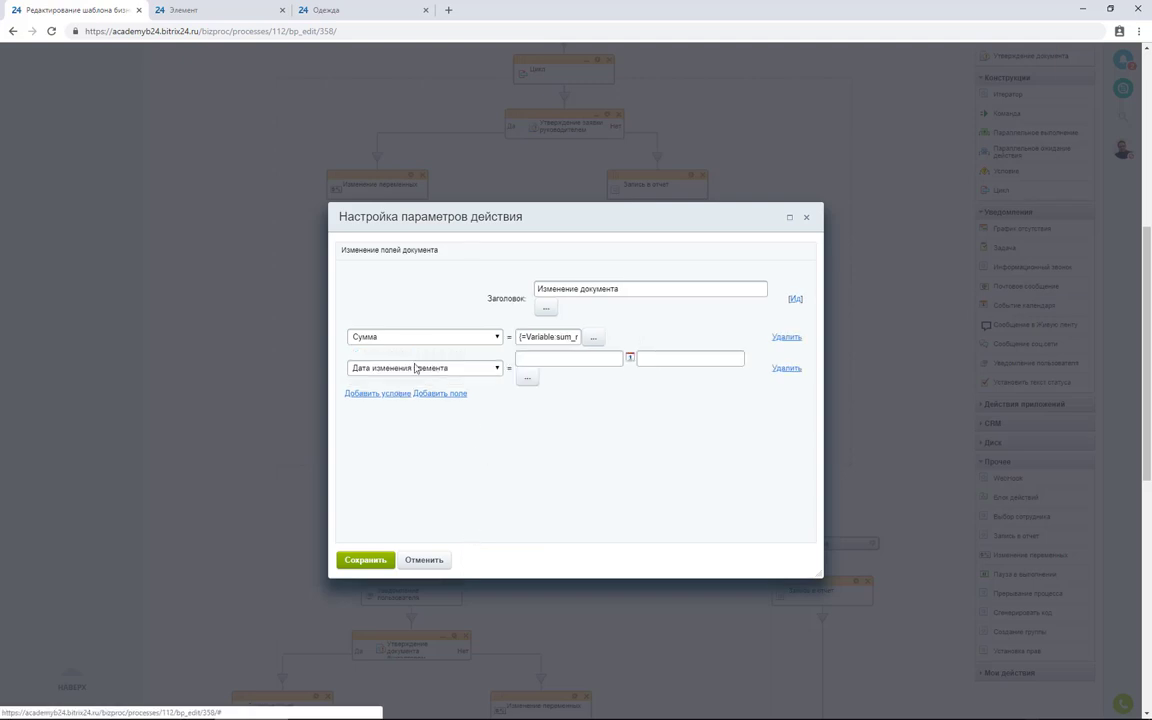
{"action": "left_click", "coordinate": [482, 368]}
{"action": "scroll", "coordinate": [440, 480], "scroll_direction": "down", "scroll_amount": 1}
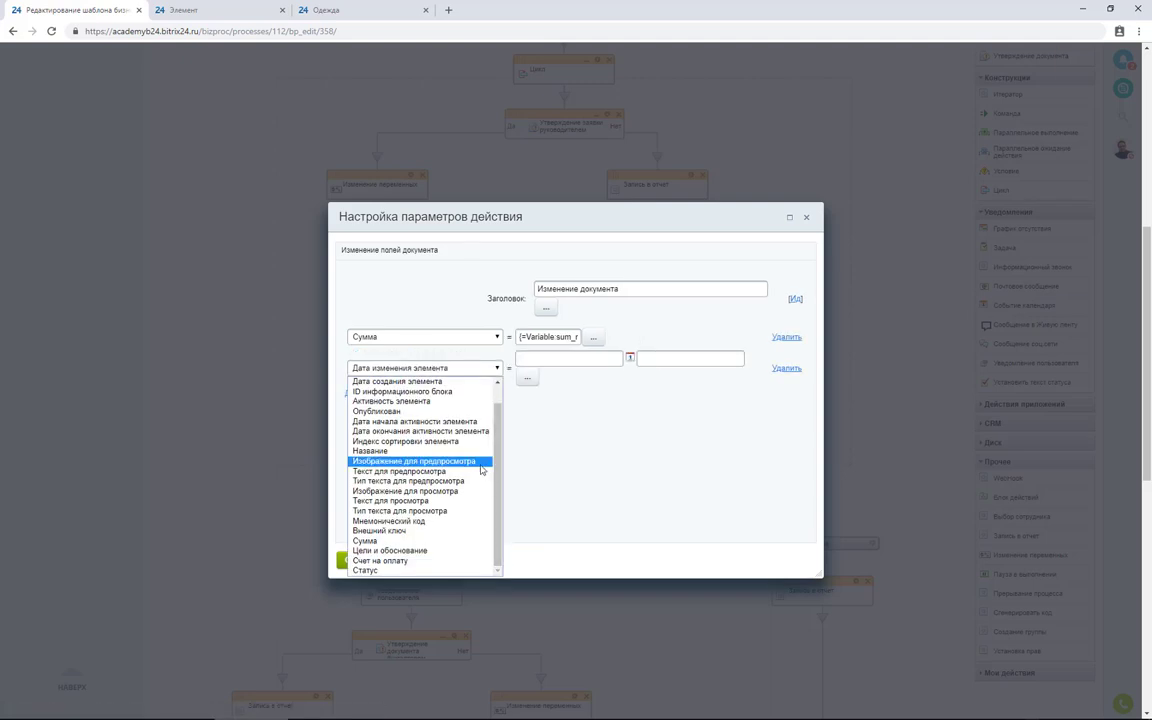
{"action": "key", "text": "Escape"}
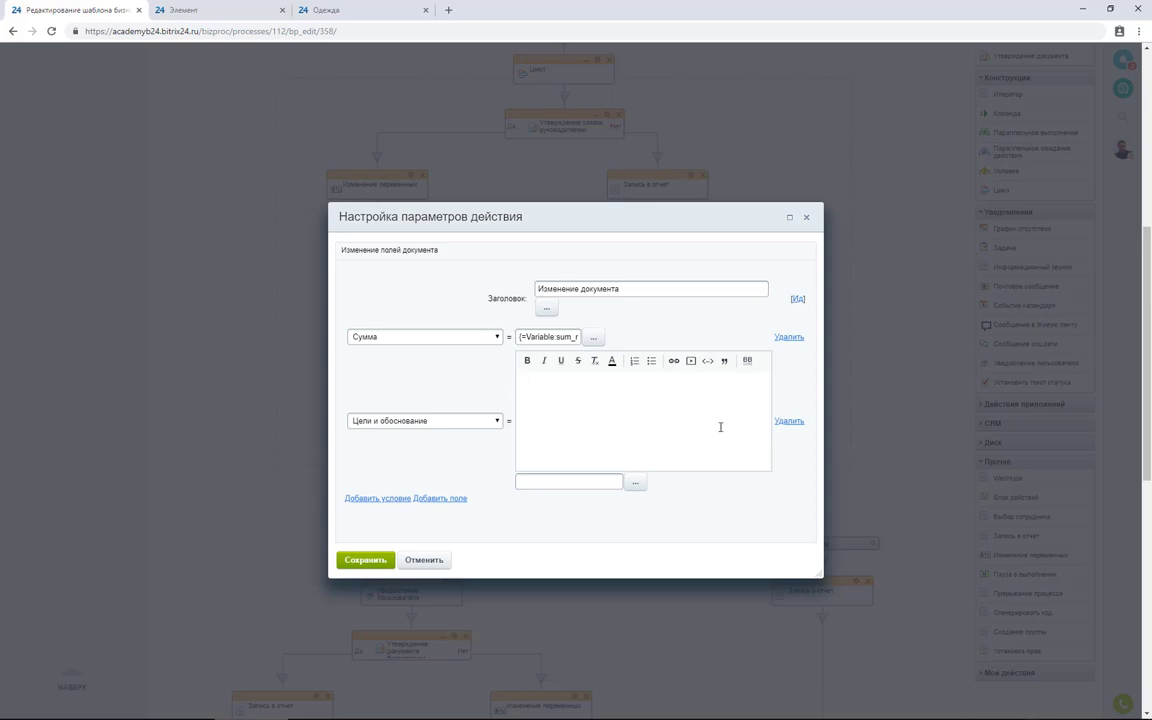
{"action": "left_click", "coordinate": [632, 488]}
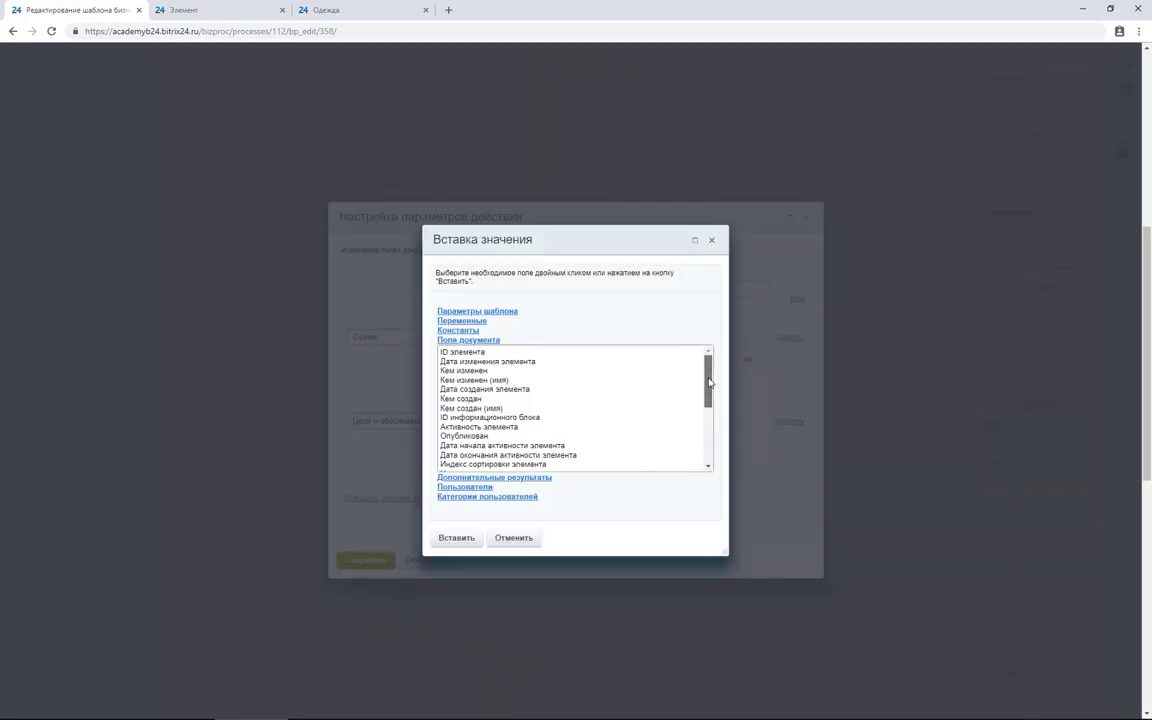
{"action": "left_click", "coordinate": [482, 322]}
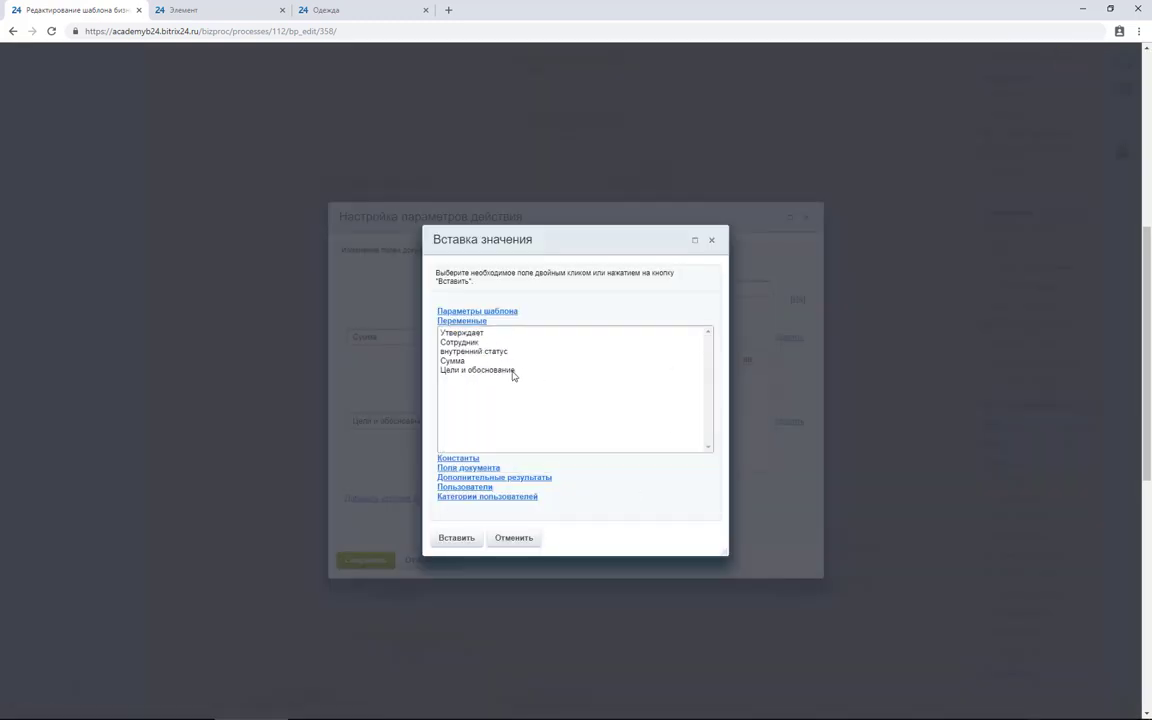
{"action": "left_click", "coordinate": [522, 370]}
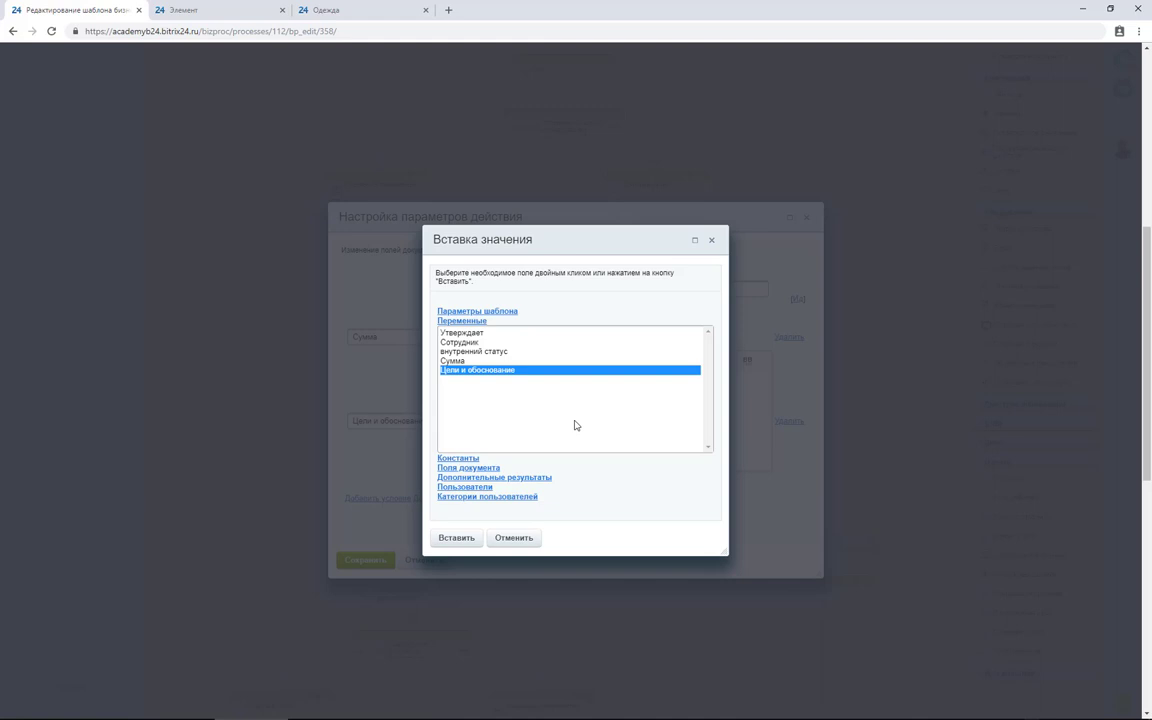
{"action": "left_click", "coordinate": [458, 542]}
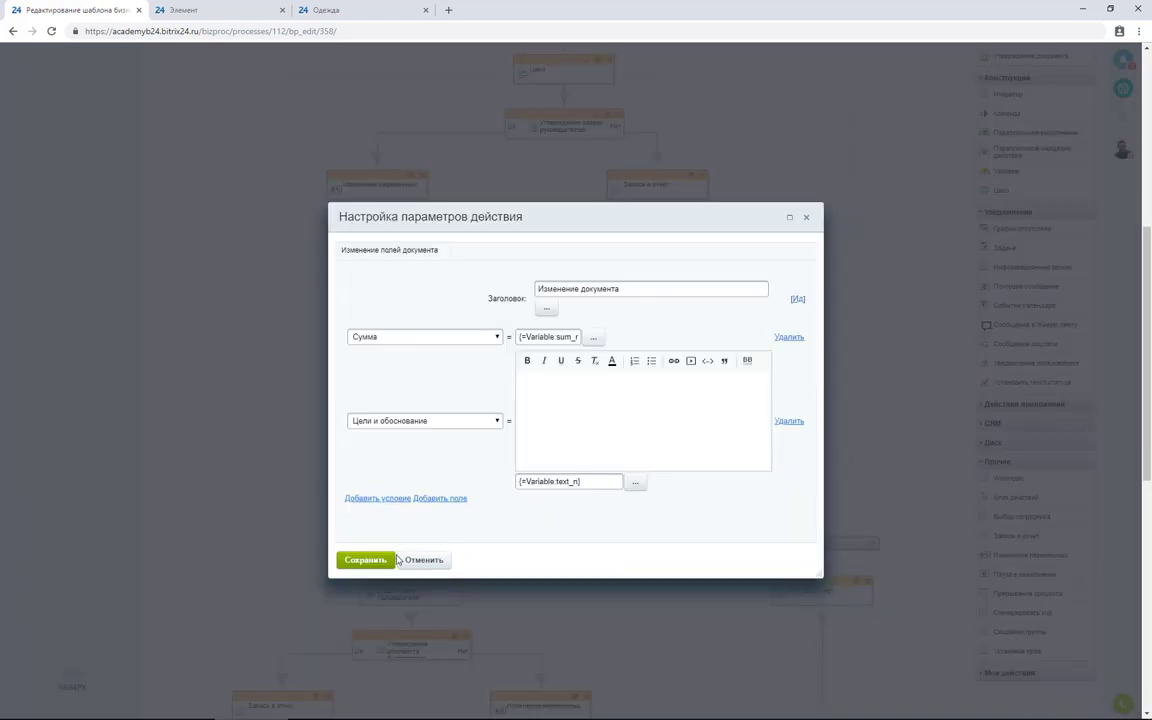
{"action": "left_click", "coordinate": [366, 560]}
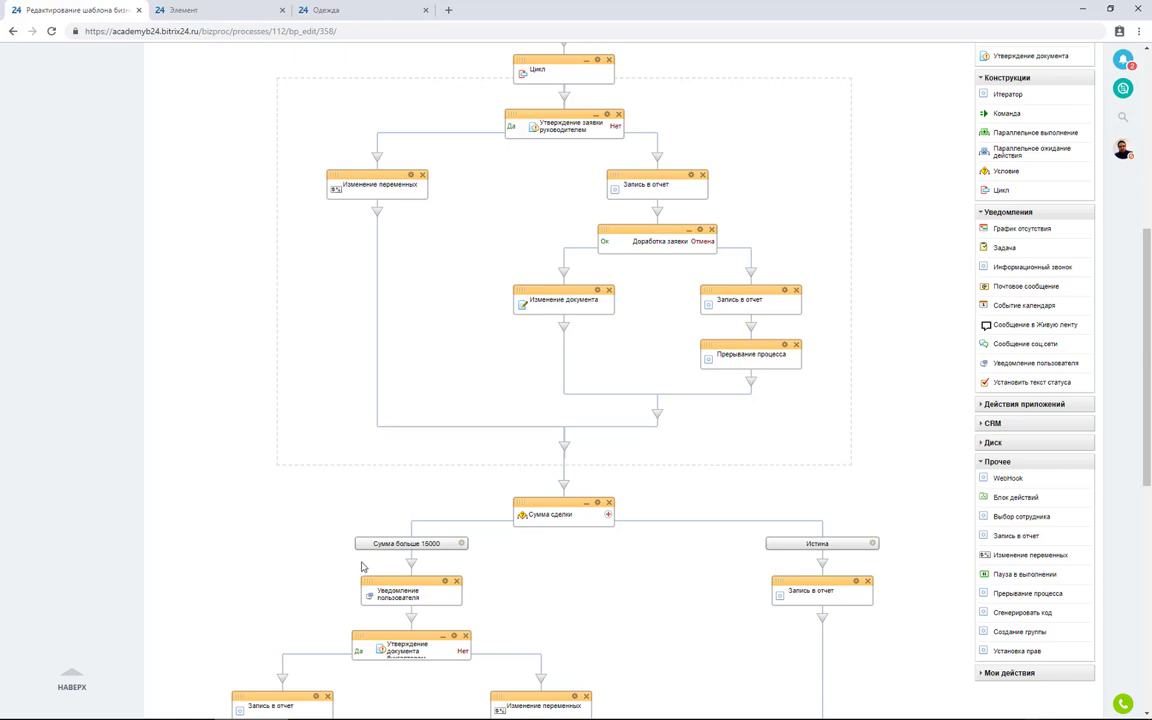
Step: Add a line "Ваша заявка на сумму" with the document's "Сумма" field to the task description of "Доработка заявки"
{"action": "double_click", "coordinate": [636, 238]}
{"action": "key", "text": "Return"}
{"action": "type", "text": "Ваша заявка на сумму"}
{"action": "left_click", "coordinate": [771, 403]}
{"action": "scroll", "coordinate": [673, 403], "scroll_direction": "down", "scroll_amount": 5}
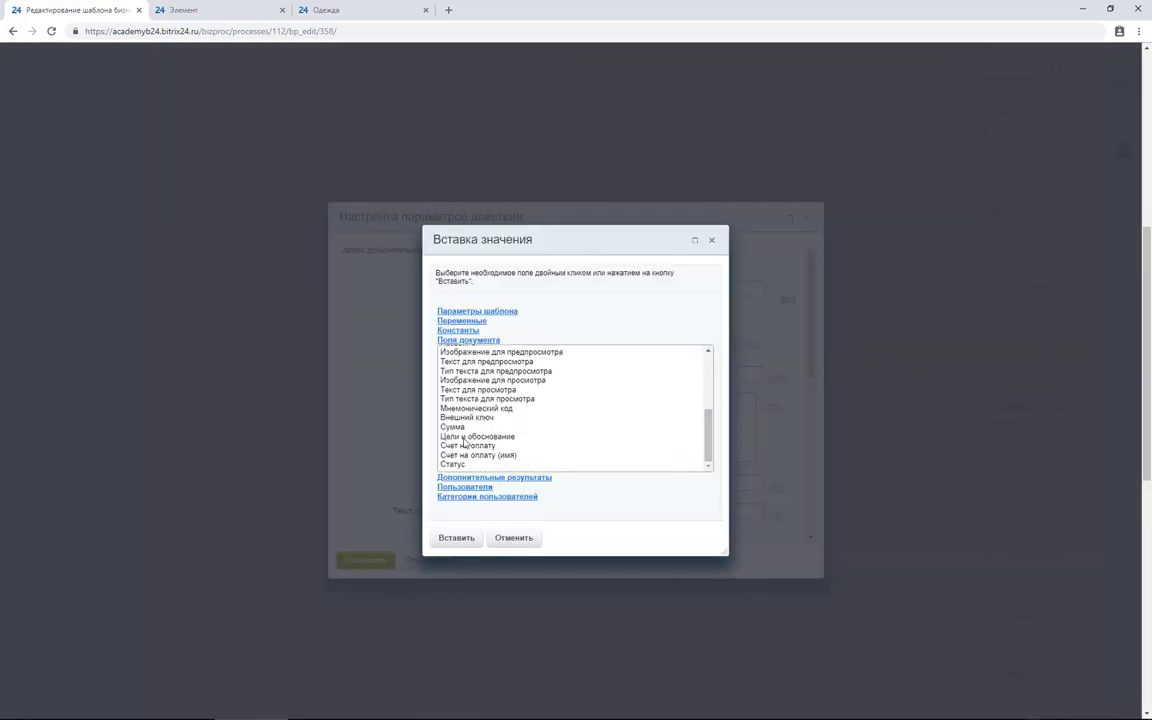
{"action": "double_click", "coordinate": [480, 445]}
Step: Append ", описание:" and the document's "Цели и обоснование" field to the task description and save the action
{"action": "type", "text": ", описание"}
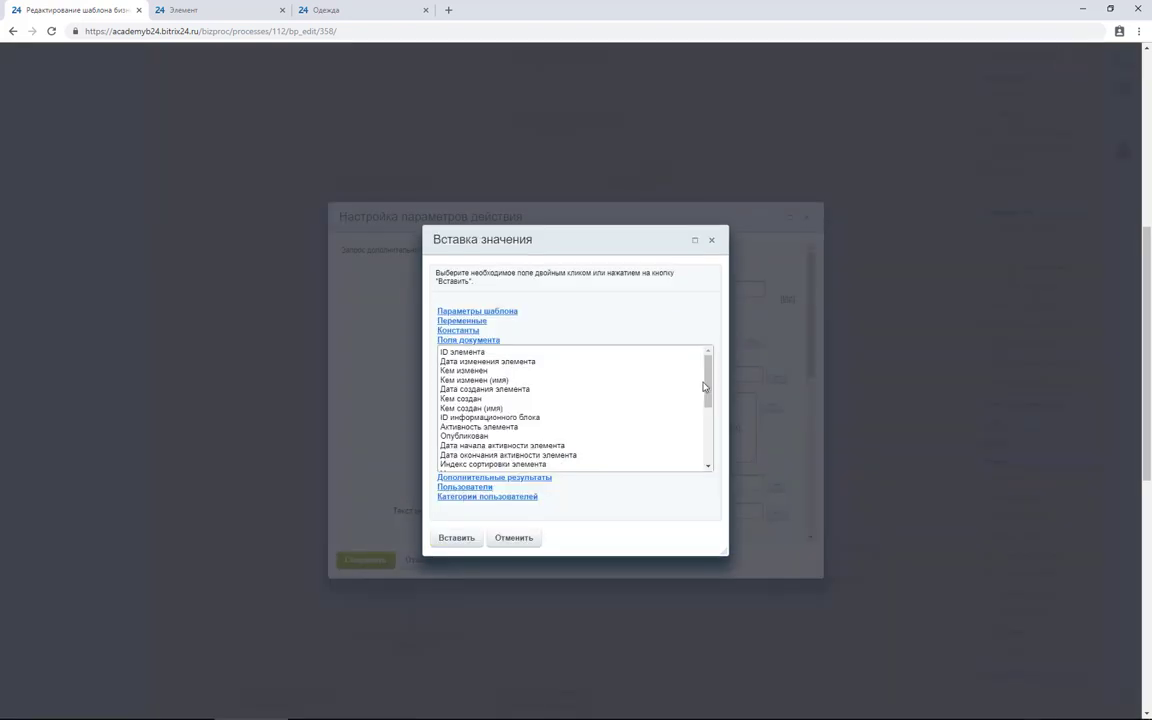
{"action": "left_click", "coordinate": [771, 403]}
{"action": "left_click", "coordinate": [530, 437]}
{"action": "left_click", "coordinate": [453, 536]}
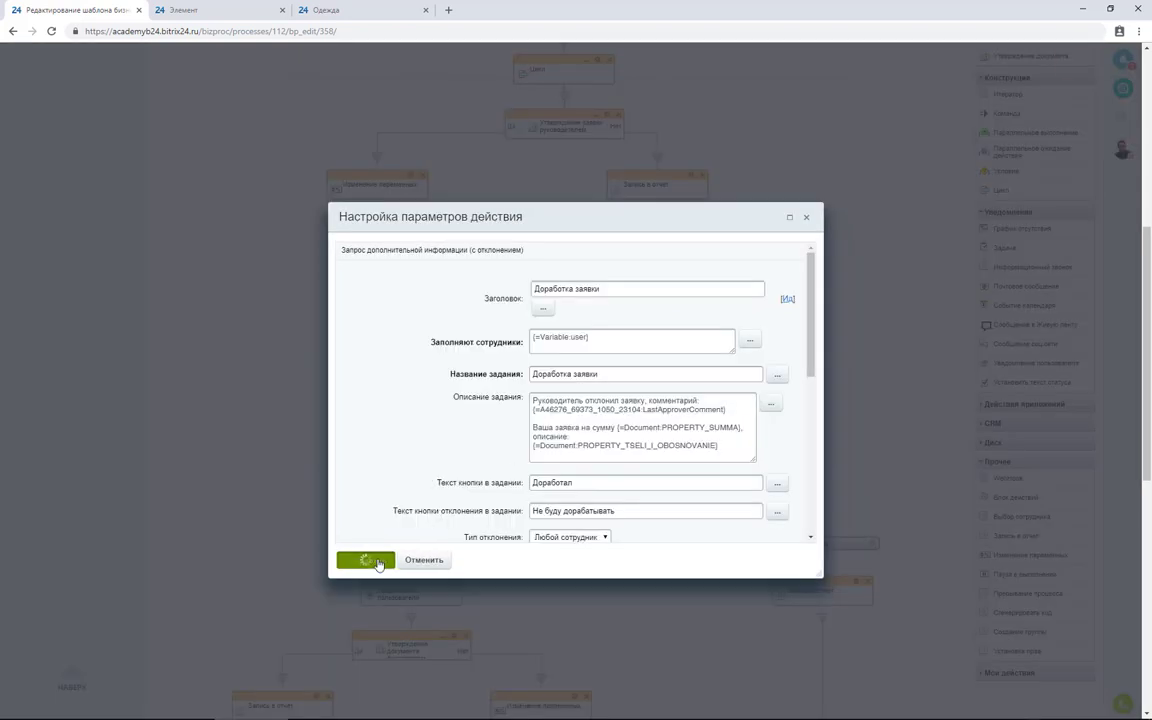
{"action": "left_click", "coordinate": [383, 560]}
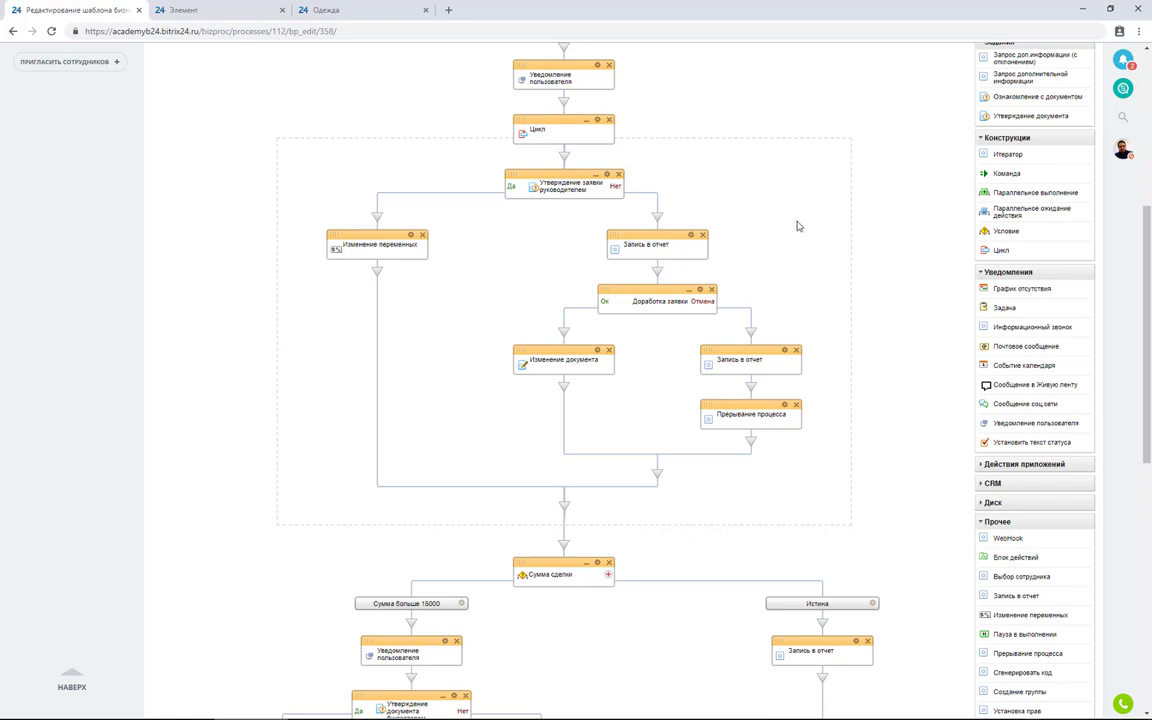
Step: Copy the rejection branch's first "Запись в отчет" to the start of the "Да" branch with the text "Руководитель одобрил заявку"
{"action": "left_click_drag", "start_coordinate": [679, 233], "coordinate": [370, 210]}
{"action": "double_click", "coordinate": [600, 336]}
{"action": "type", "text": "одобрил заявку"}
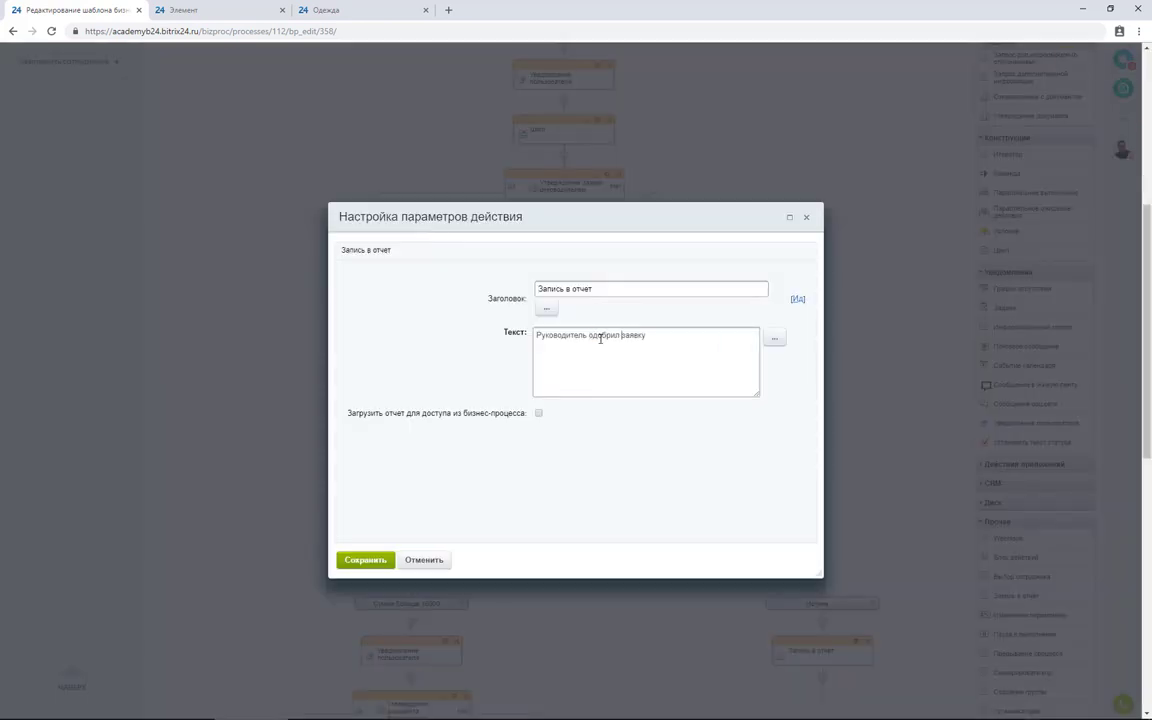
{"action": "left_click", "coordinate": [365, 560]}
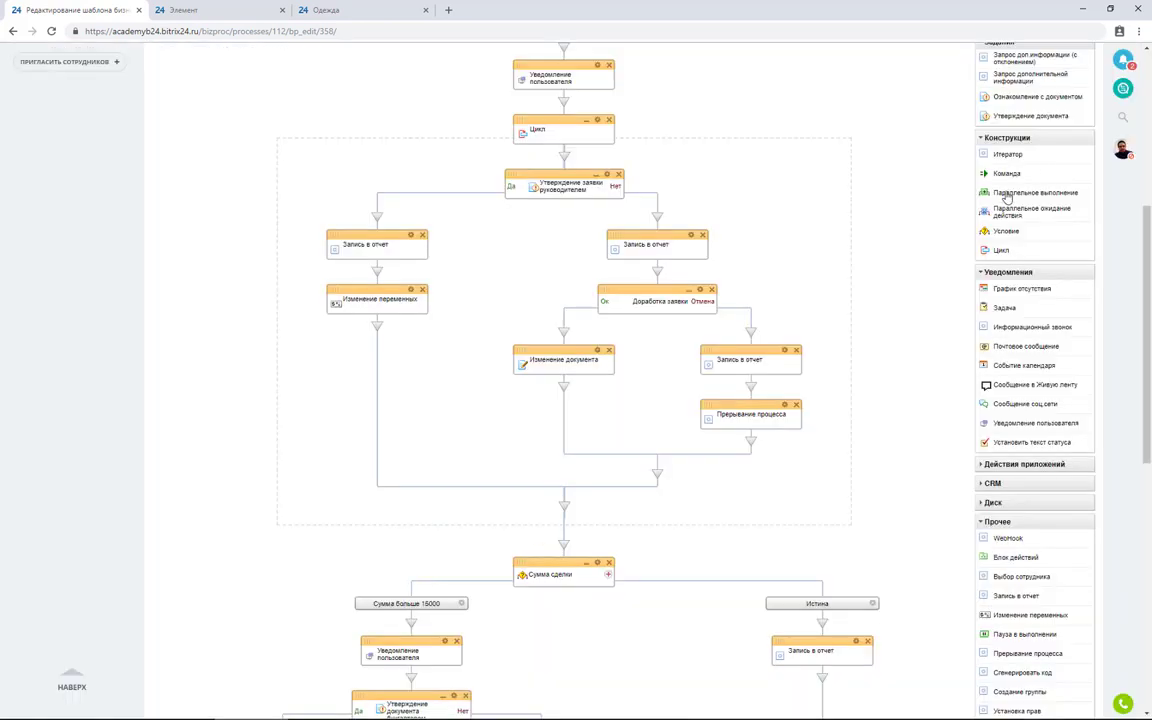
Step: Copy the user notification from above the loop to below "Изменение документа" and append "доработана и ждет вашего одобрения" to its site text
{"action": "left_click_drag", "start_coordinate": [514, 64], "coordinate": [566, 390]}
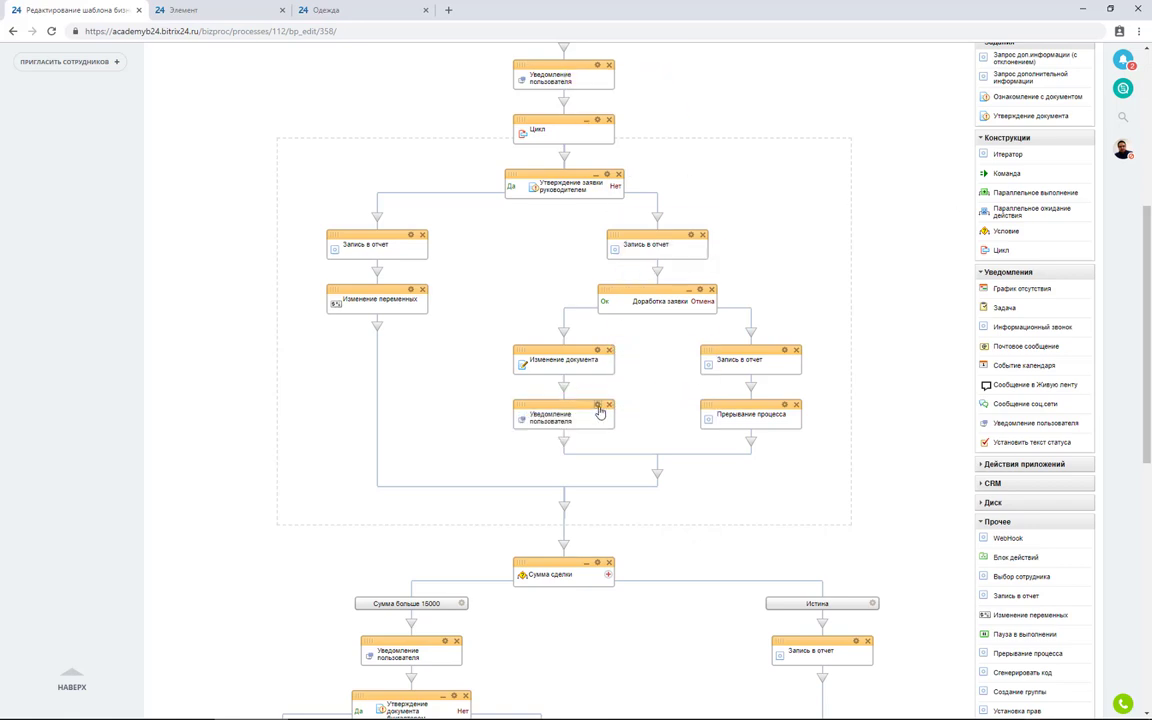
{"action": "left_click", "coordinate": [597, 406]}
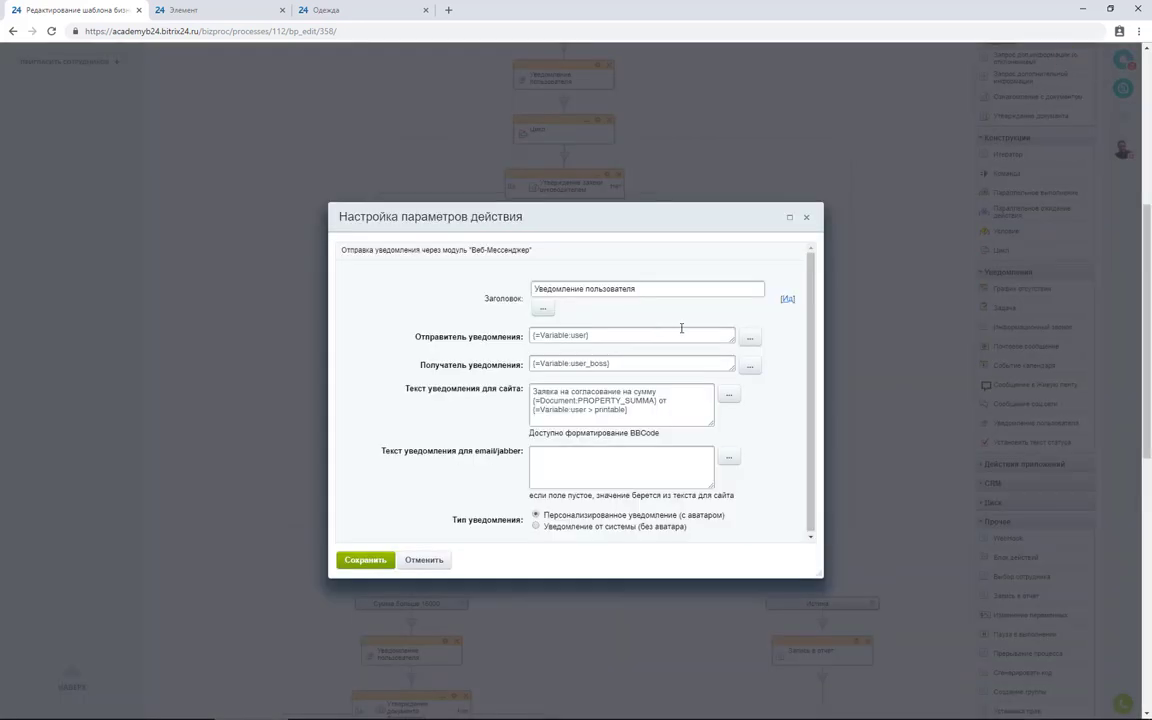
{"action": "left_click", "coordinate": [649, 413]}
{"action": "type", "text": "доработана и ждет вашего одобрения"}
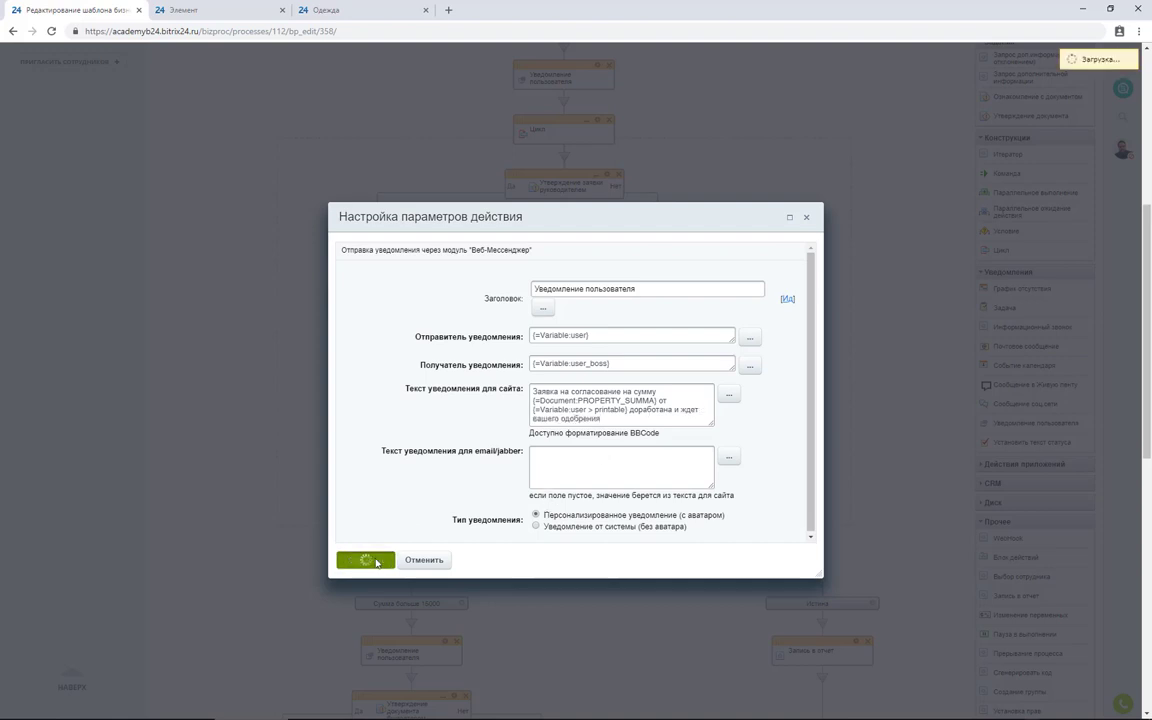
{"action": "left_click", "coordinate": [370, 559]}
Step: Copy that notification to the start of the "Нет" branch, with {=Variable:user_boss} as sender and {=Variable:user} as recipient
{"action": "left_click_drag", "start_coordinate": [574, 411], "coordinate": [655, 225]}
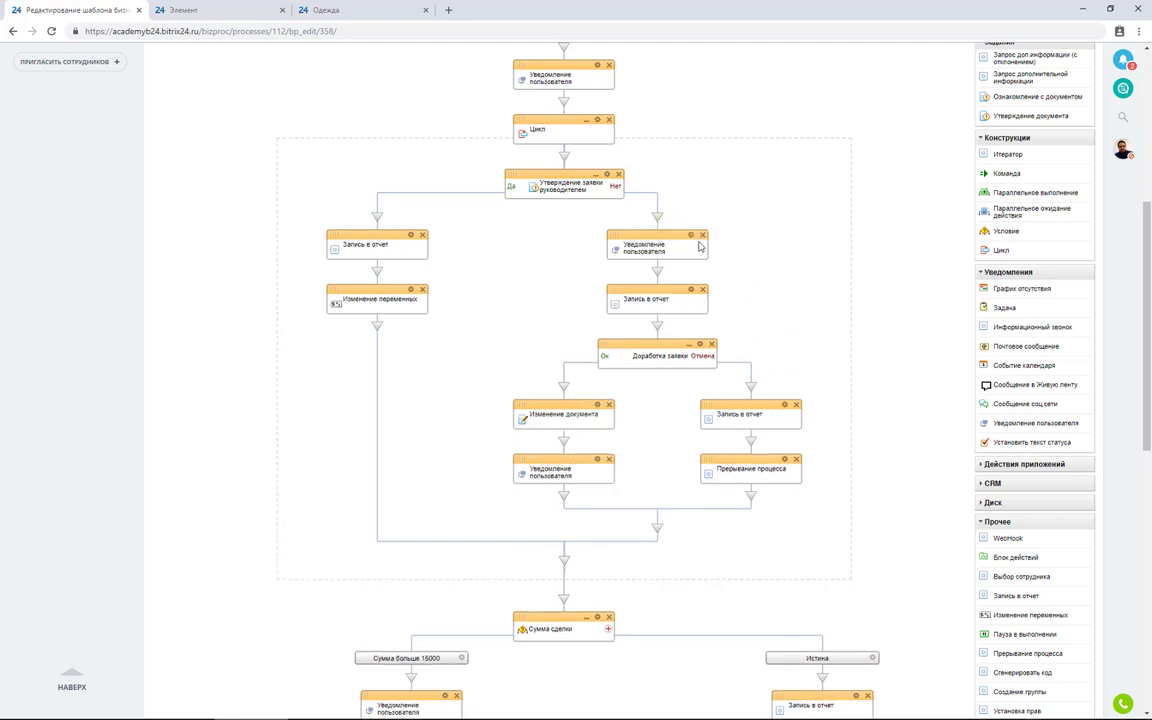
{"action": "double_click", "coordinate": [643, 300]}
{"action": "left_click_drag", "start_coordinate": [533, 363], "coordinate": [668, 335]}
{"action": "left_click_drag", "start_coordinate": [609, 363], "coordinate": [533, 335]}
{"action": "type", "text": "er}"}
{"action": "key", "text": "BackSpace"}
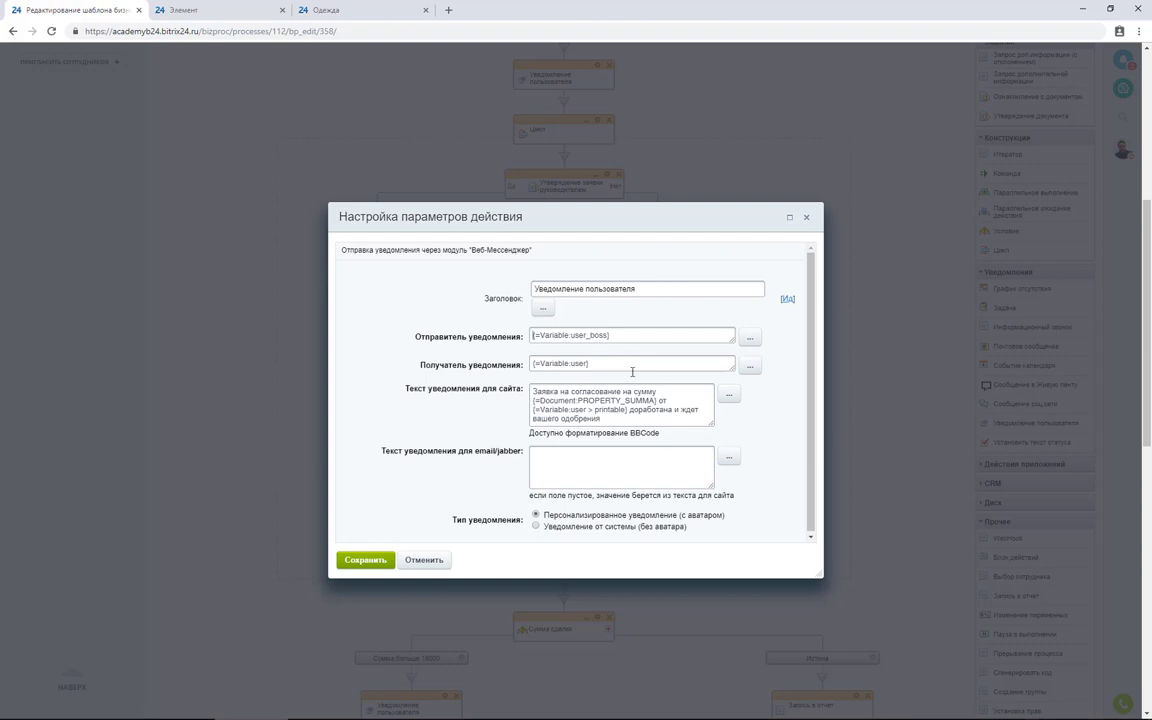
Step: Reword the notification as "Ваша заявка на сумму {=Document:PROPERTY_SUMMA} отклонена руководителем, требуется доработка" and save it
{"action": "left_click", "coordinate": [533, 391]}
{"action": "type", "text": "Ваша з"}
{"action": "key", "text": "Delete"}
{"action": "left_click", "coordinate": [581, 391]}
{"action": "key", "text": "ctrl+Delete"}
{"action": "key", "text": "ctrl+Delete"}
{"action": "left_click_drag", "start_coordinate": [645, 422], "coordinate": [660, 400]}
{"action": "key", "text": "BackSpace"}
{"action": "type", "text": "отклонена руководителем"}
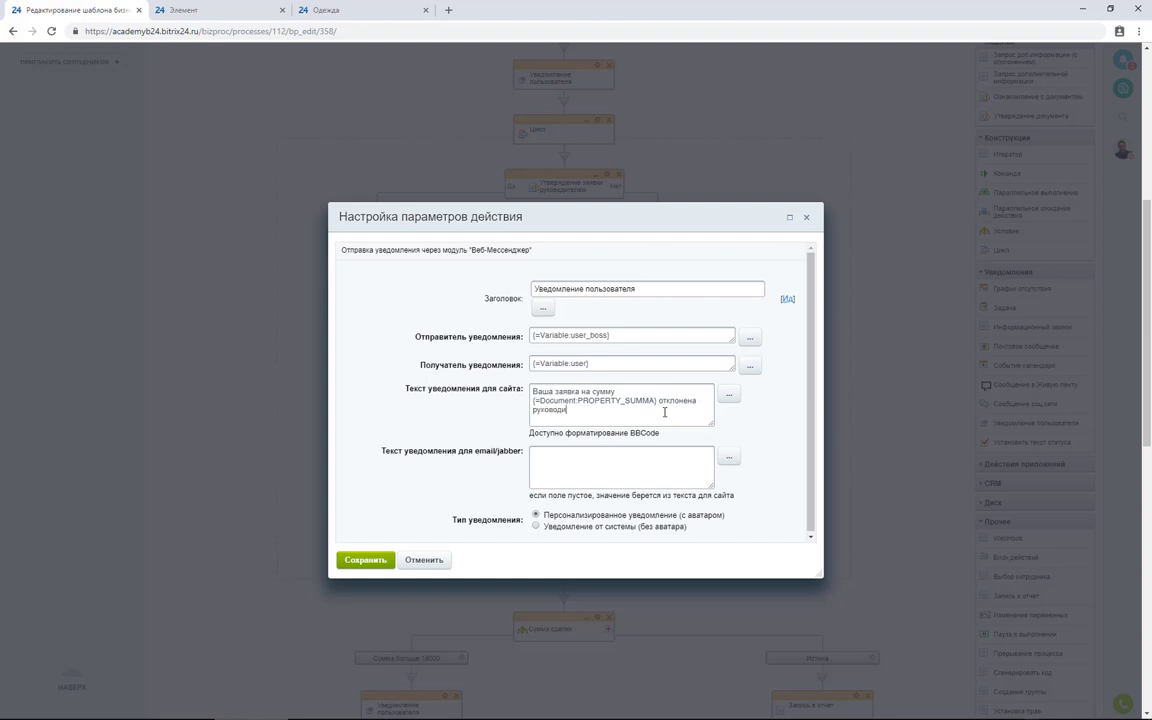
{"action": "type", "text": ", требуется доработка"}
{"action": "left_click", "coordinate": [364, 560]}
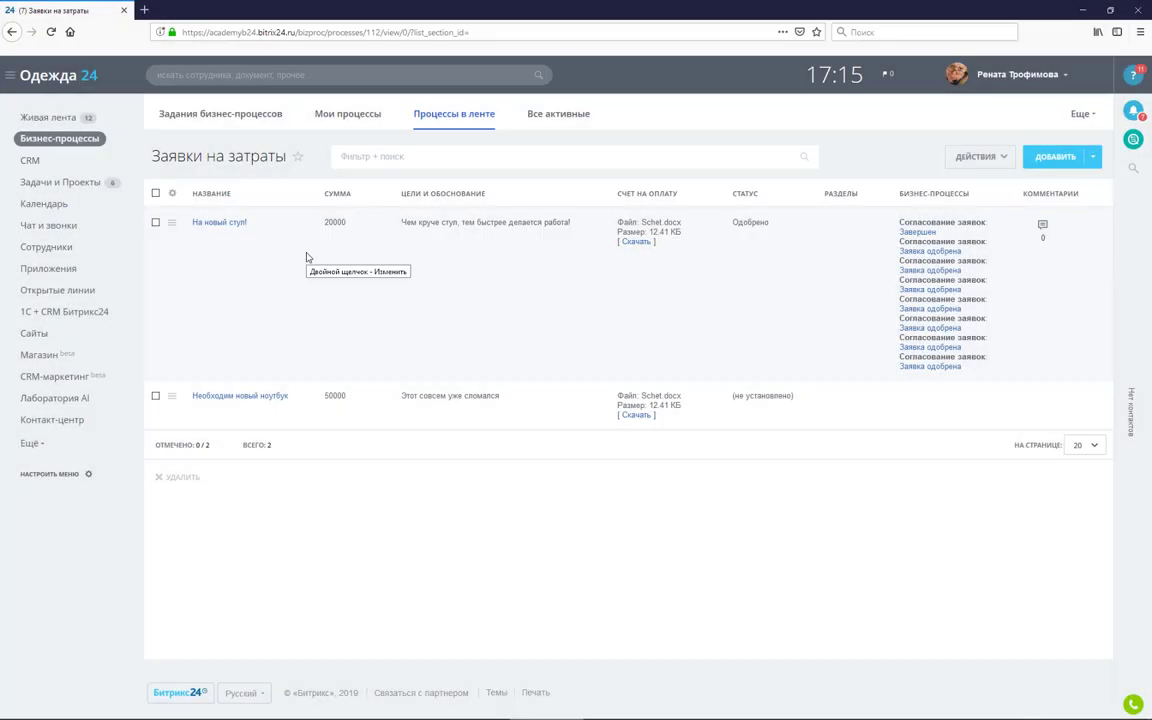
Step: Switch to the employee's expense request list and start the "Согласование заявок" process on the "На новый стул!" request
{"action": "left_click", "coordinate": [172, 222]}
{"action": "mouse_move", "coordinate": [268, 268]}
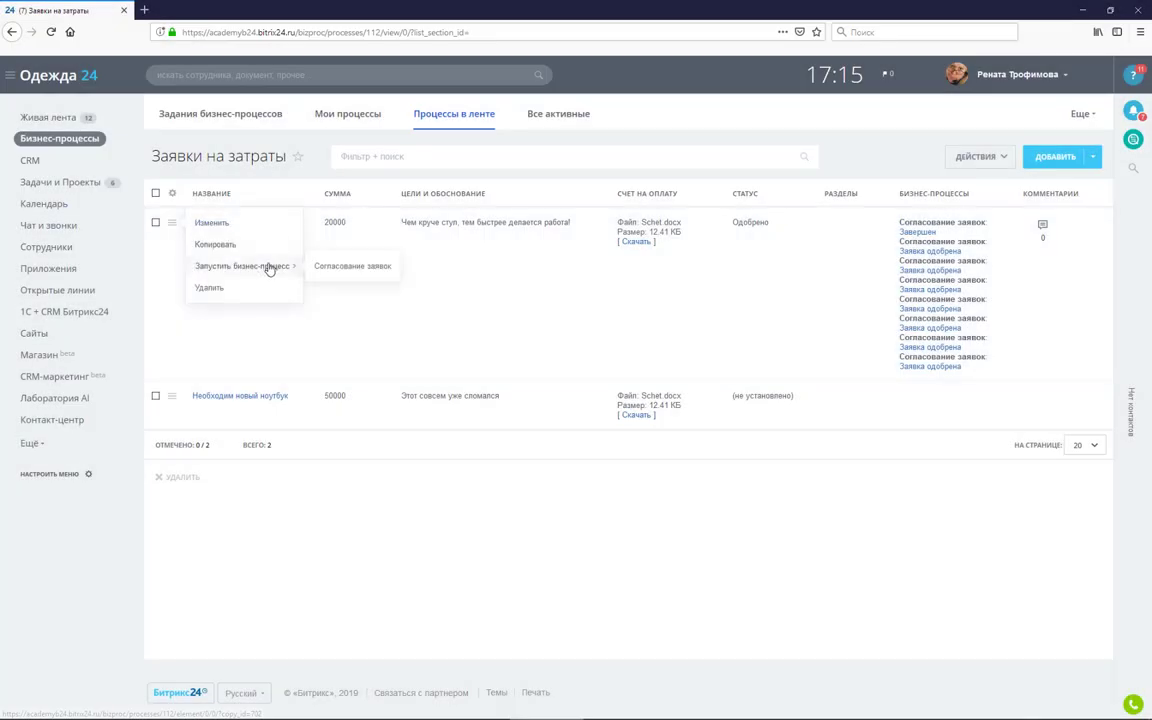
{"action": "left_click", "coordinate": [330, 266]}
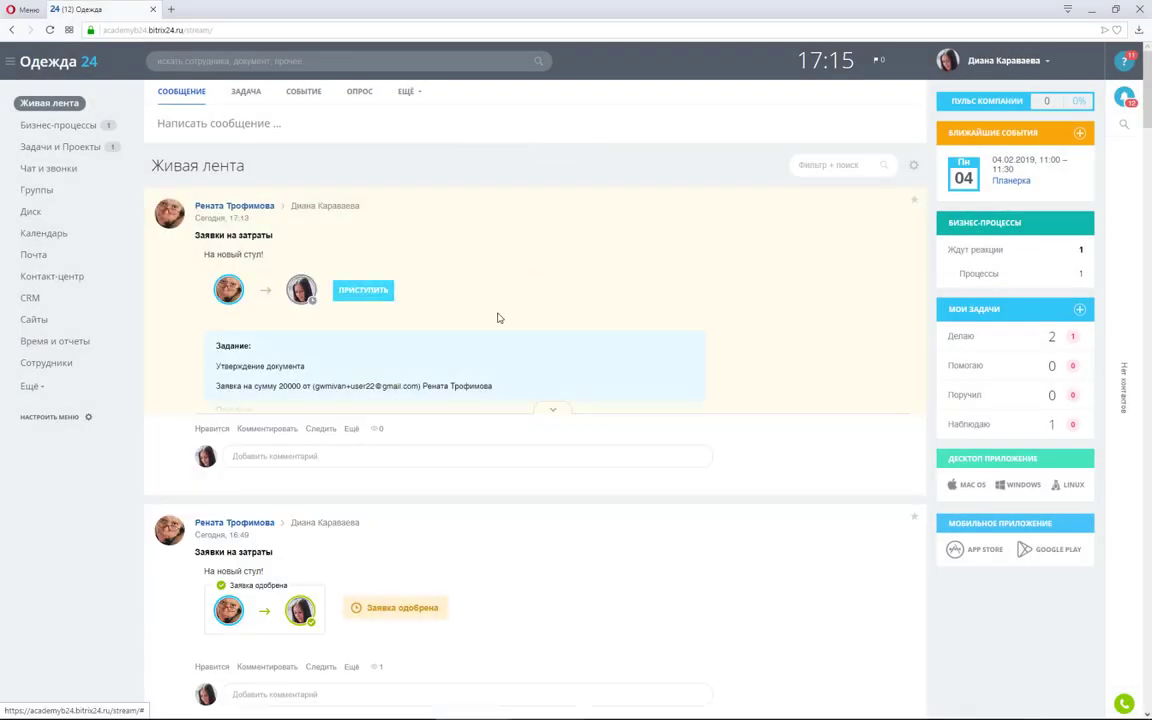
Step: In the manager's activity feed, reject the 17:13 "На новый стул!" expense request with the comment "Не уверена что-то!"
{"action": "left_click", "coordinate": [384, 296]}
{"action": "left_click", "coordinate": [620, 442]}
{"action": "type", "text": "Не уверена, что нужно"}
{"action": "left_click", "coordinate": [495, 516]}
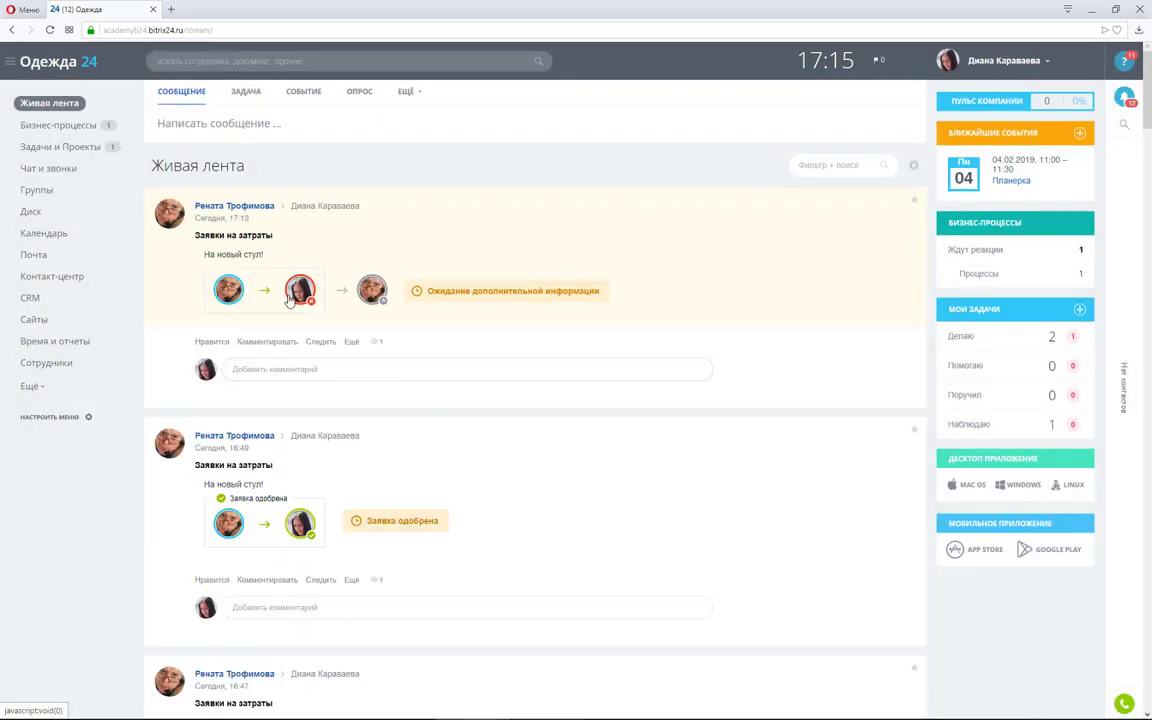
{"action": "mouse_move", "coordinate": [374, 299]}
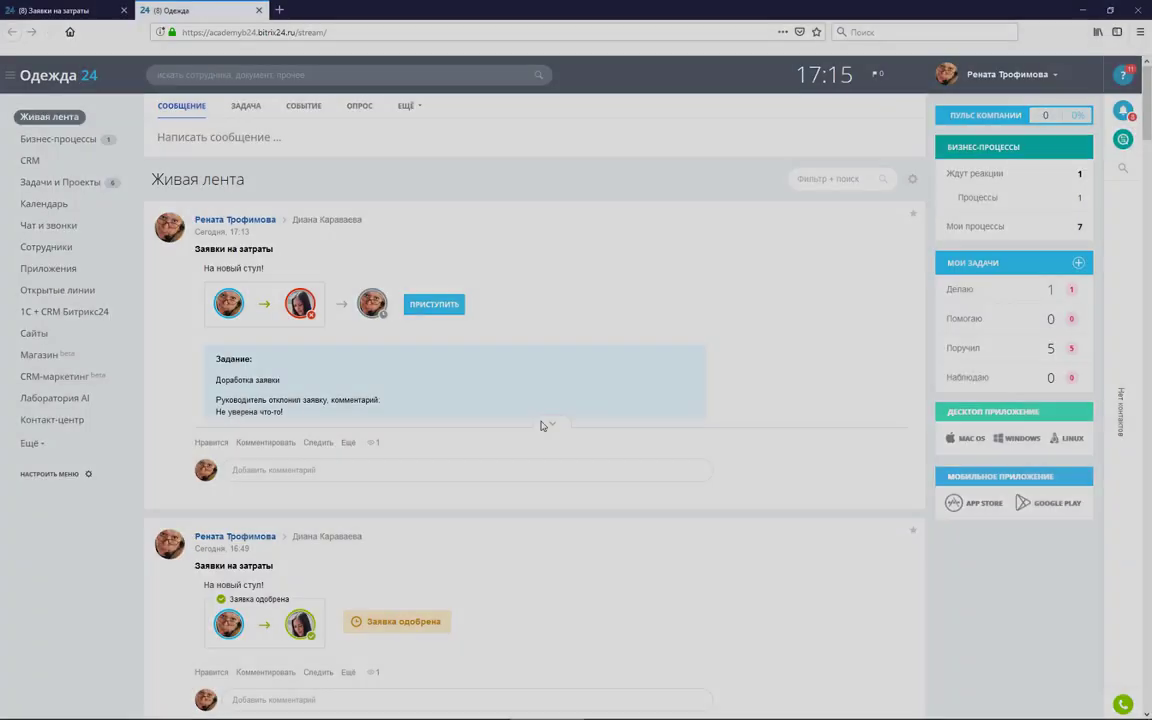
Step: Switch to the employee's activity feed, review the rejection comment on the "На новый стул!" request and open its "Доработка заявки" task
{"action": "scroll", "coordinate": [558, 332], "scroll_direction": "down", "scroll_amount": 1}
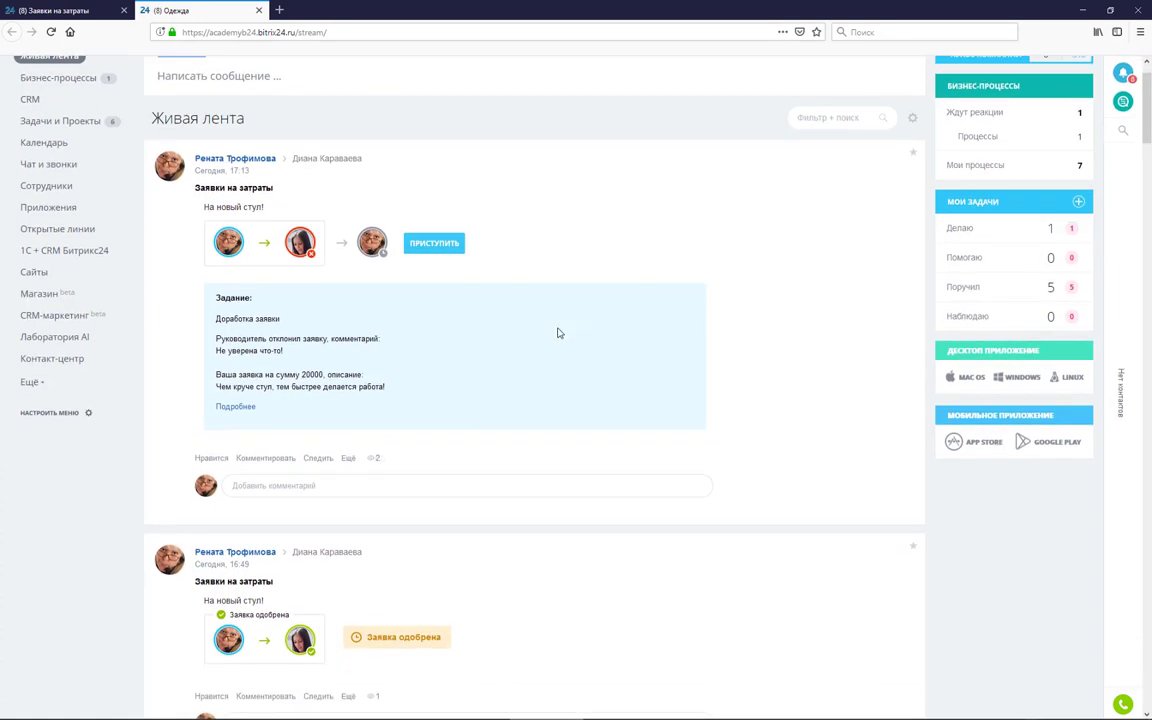
{"action": "left_click_drag", "start_coordinate": [216, 350], "coordinate": [342, 370]}
{"action": "left_click", "coordinate": [476, 375]}
{"action": "left_click", "coordinate": [432, 245]}
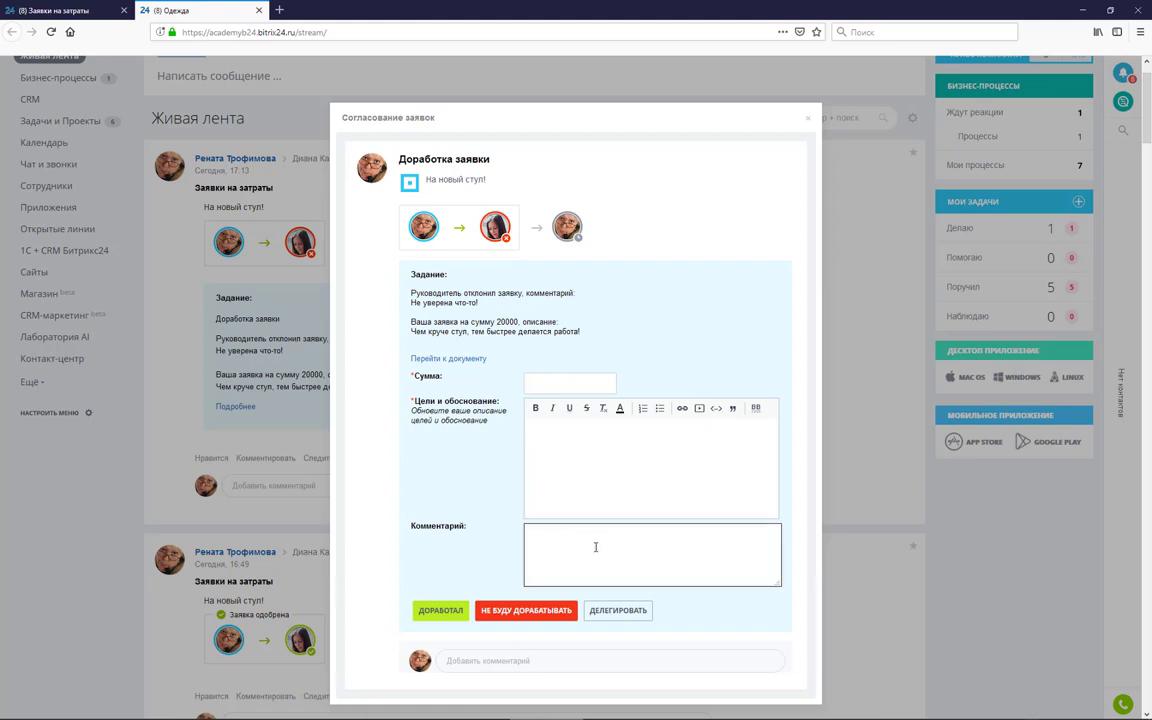
Step: Set the sum to 10000, the justification to "Стул нужен новый, это скрипит сильно!" and the comment to "Согласна, можно подешевле", and submit the revision
{"action": "left_click", "coordinate": [576, 381]}
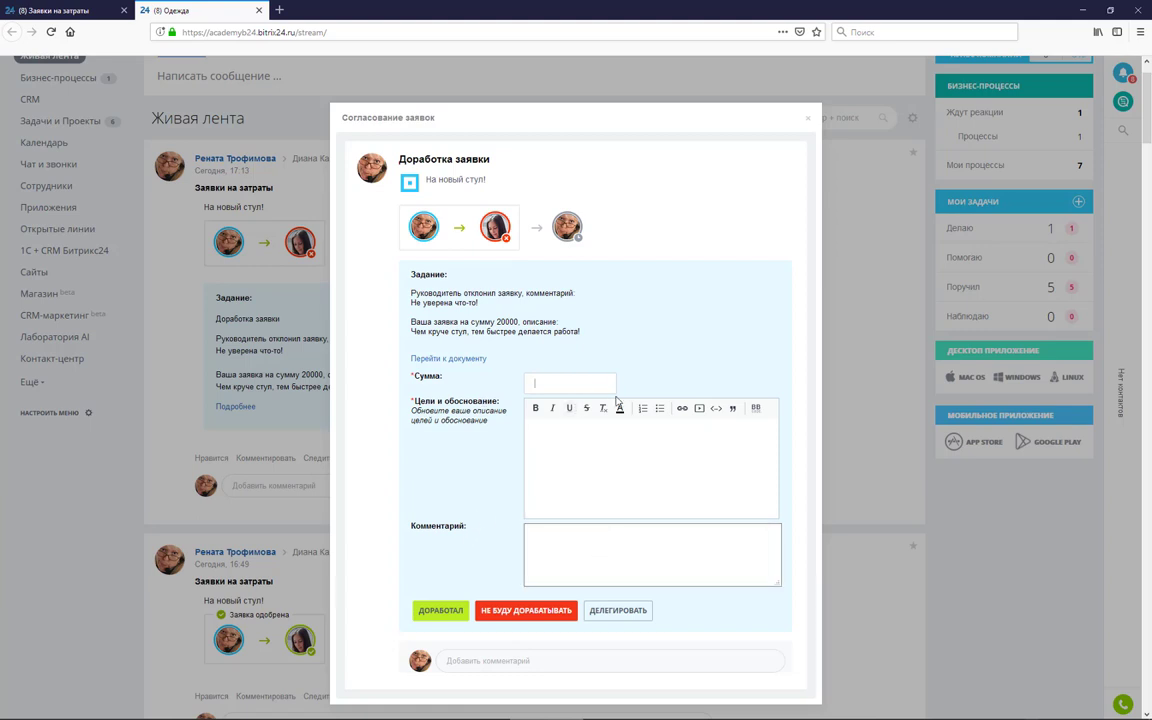
{"action": "type", "text": "Согласна"}
{"action": "key", "text": "ctrl+a"}
{"action": "left_click", "coordinate": [674, 560]}
{"action": "type", "text": "Согласна, можно подешевле"}
{"action": "left_click", "coordinate": [525, 437]}
{"action": "type", "text": "Ступ нужен новый, это скрипит сильно!"}
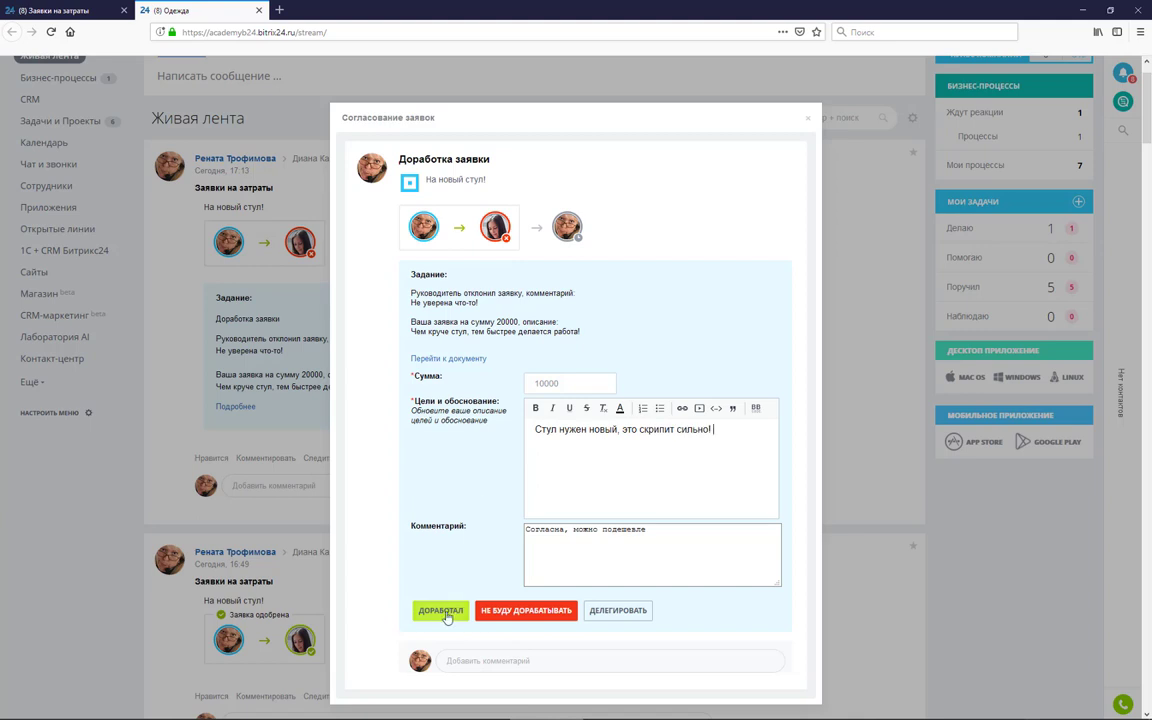
{"action": "left_click", "coordinate": [441, 611]}
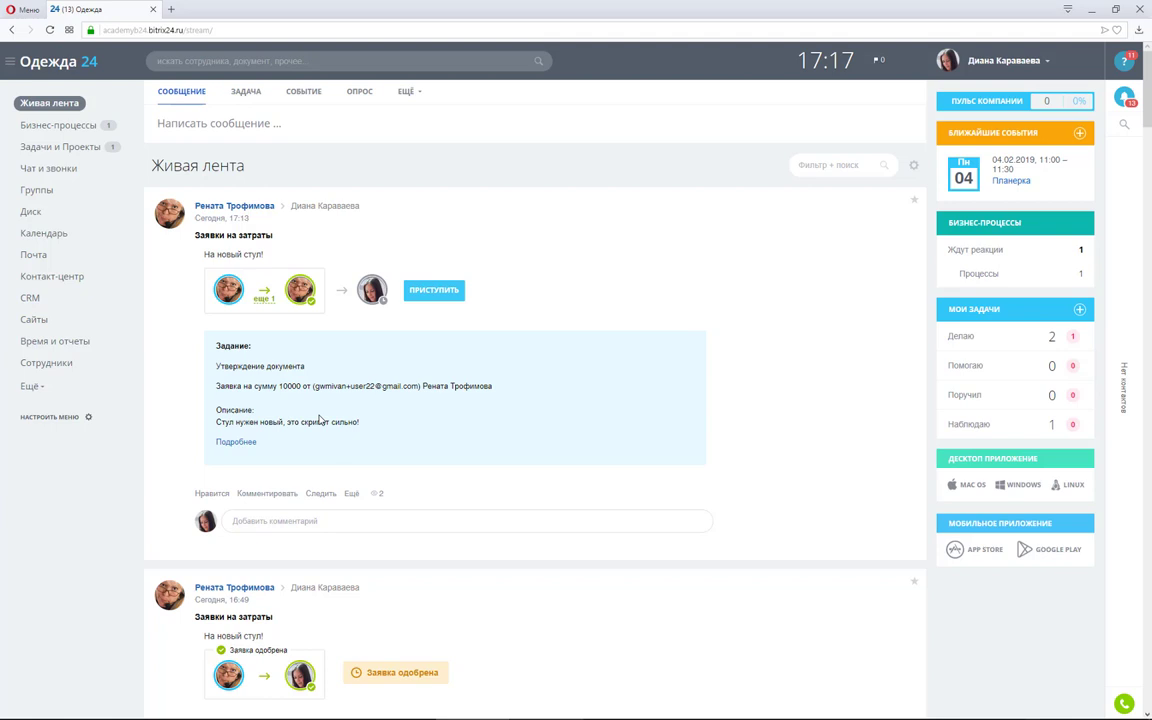
Step: Switch to the manager's activity feed and approve the revised "На новый стул!" request with the comment "Ну ок :)"
{"action": "left_click", "coordinate": [437, 294]}
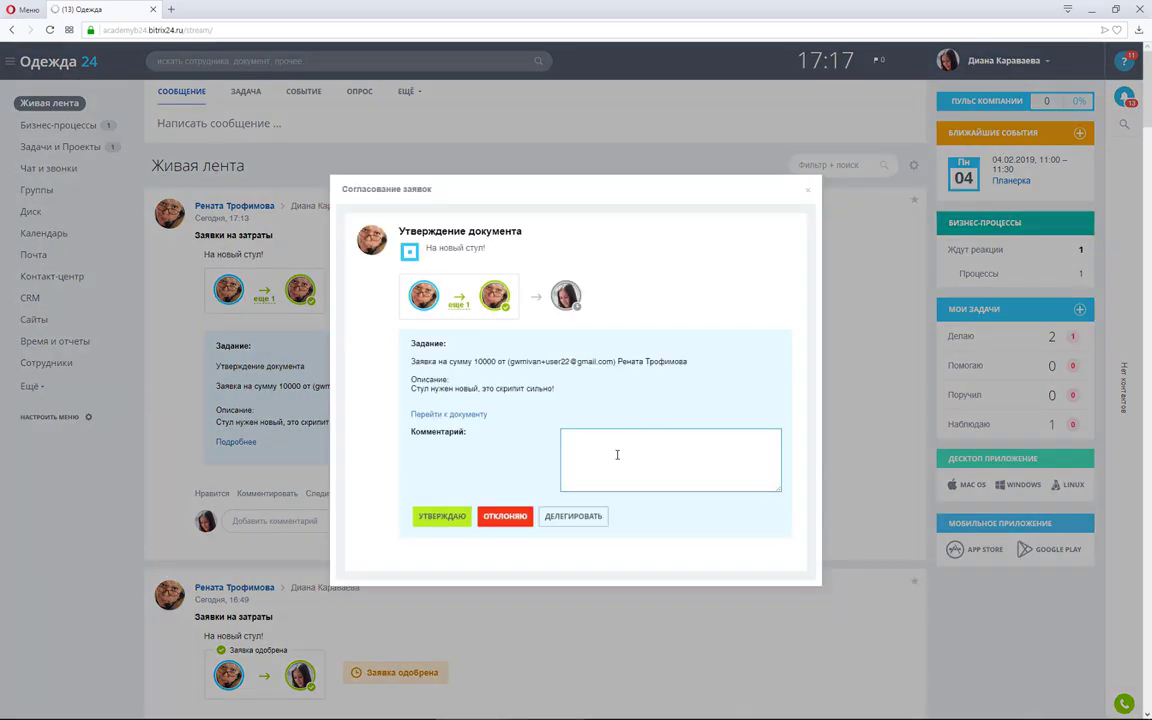
{"action": "type", "text": "Ну ок :)"}
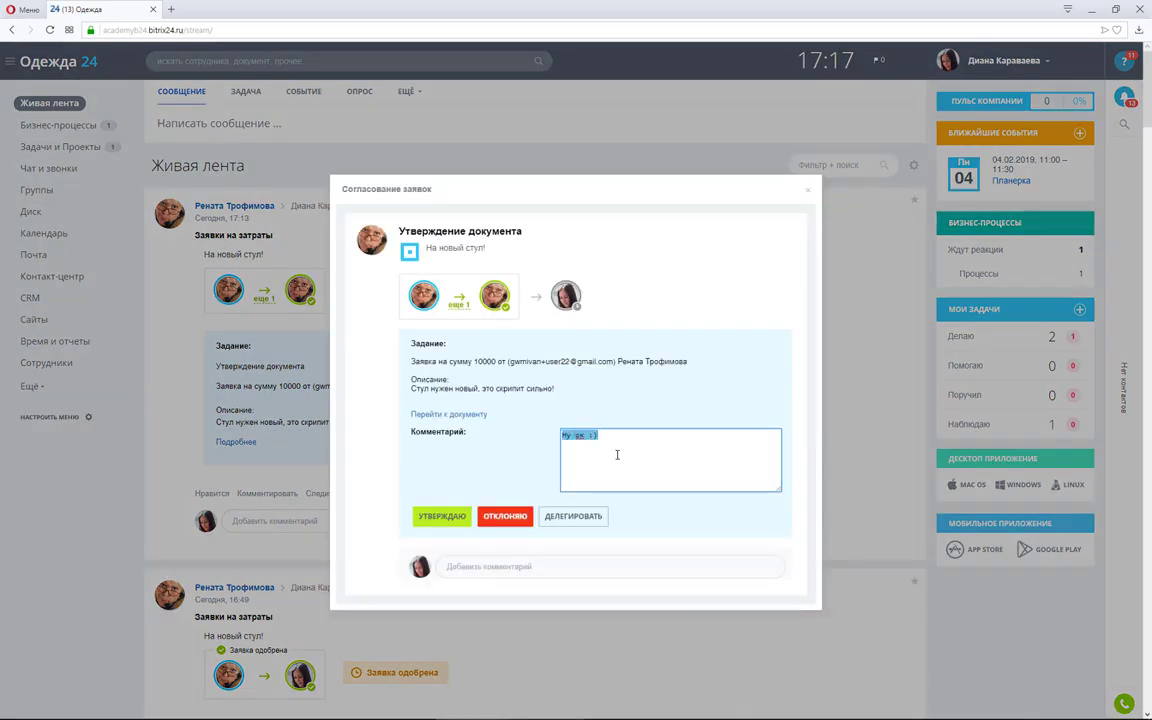
{"action": "left_click", "coordinate": [444, 518]}
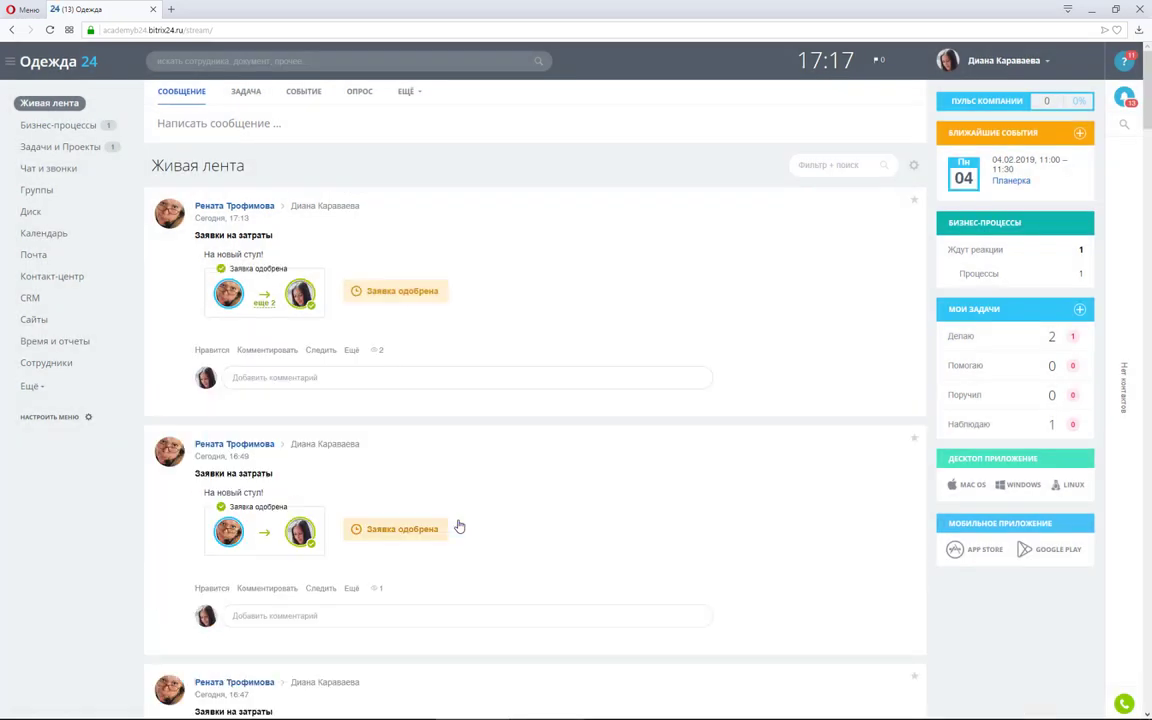